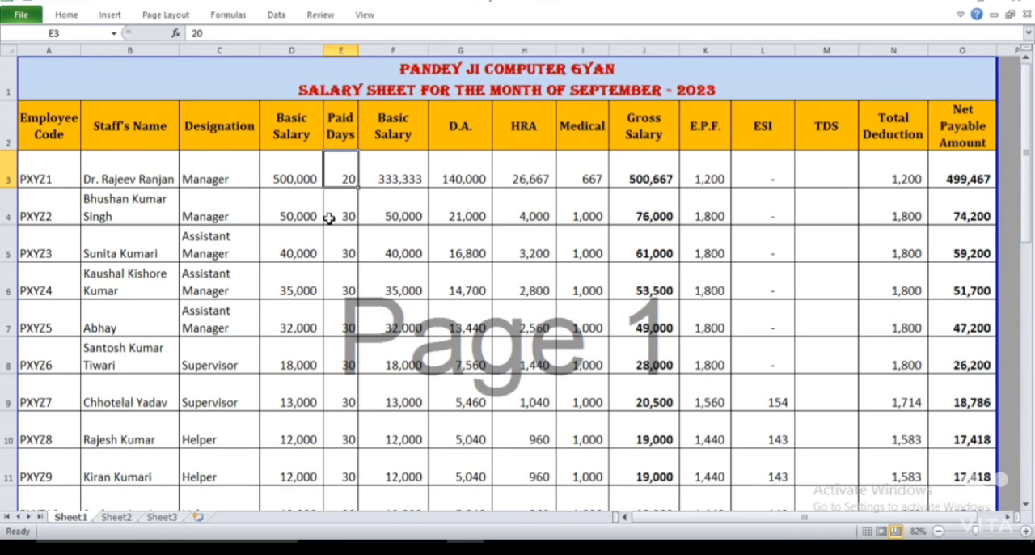
Set the first employee's paid days in E3 to 25 and basic salary in D3 to 40000
{"action": "type", "text": "25"}
{"action": "key", "text": "Return"}
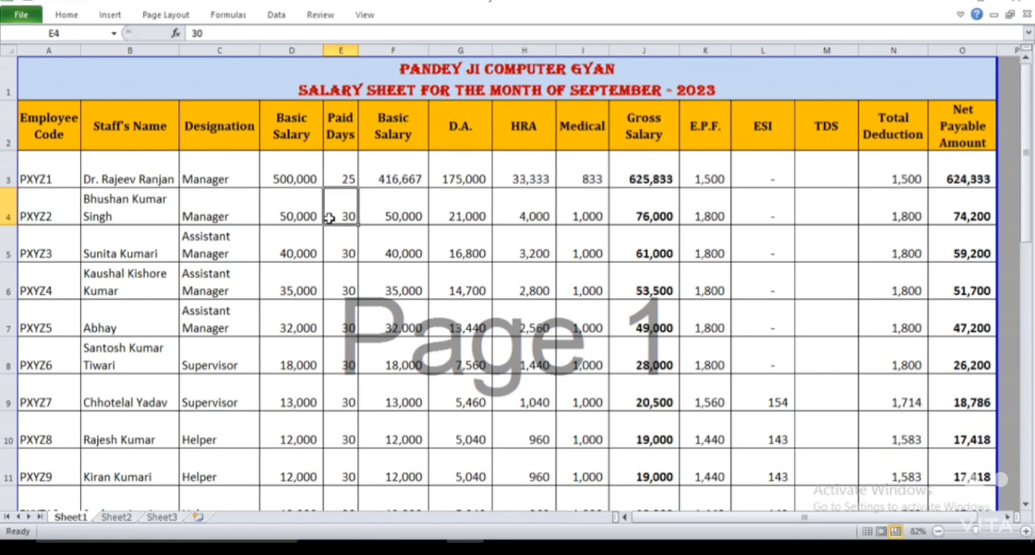
{"action": "left_click", "coordinate": [288, 185]}
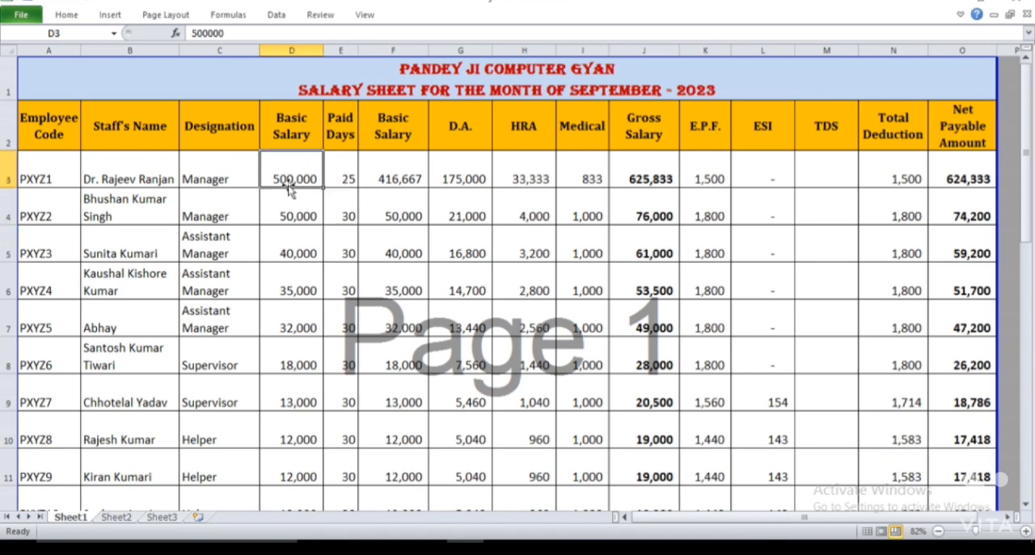
{"action": "type", "text": "40000"}
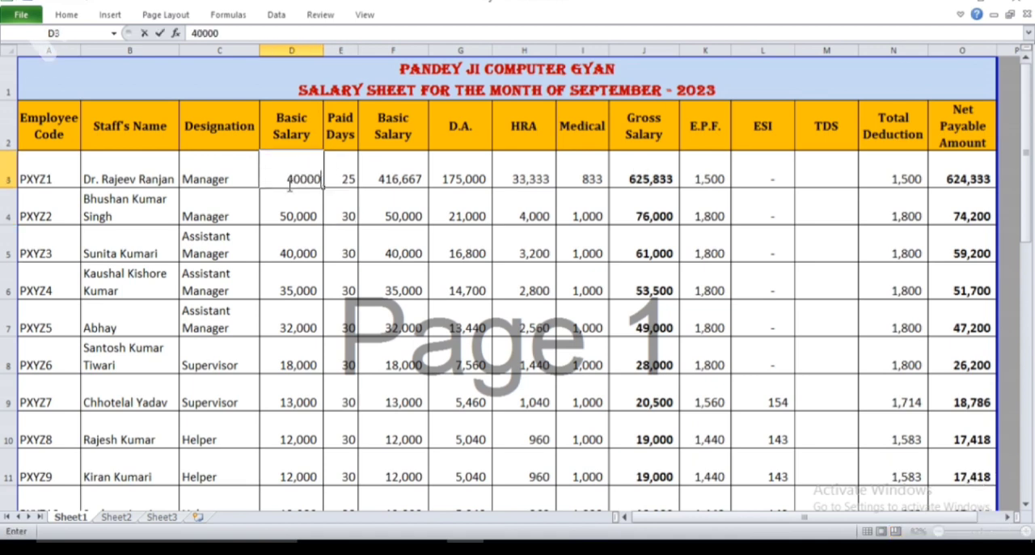
{"action": "key", "text": "Return"}
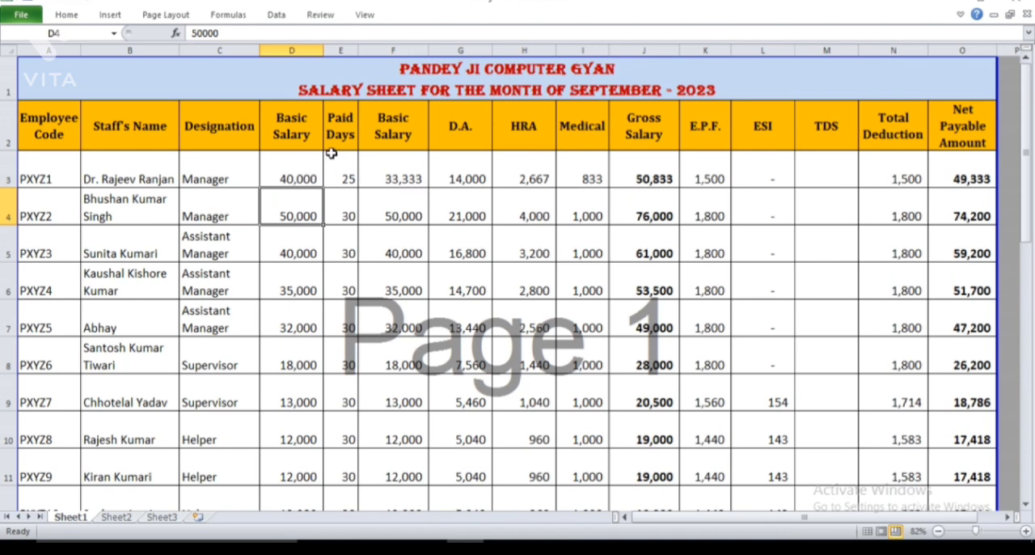
Clear the calculated salary, allowance, deduction and net payable cells in F3:O28, keeping the Total row
{"action": "left_click_drag", "start_coordinate": [397, 173], "coordinate": [938, 406]}
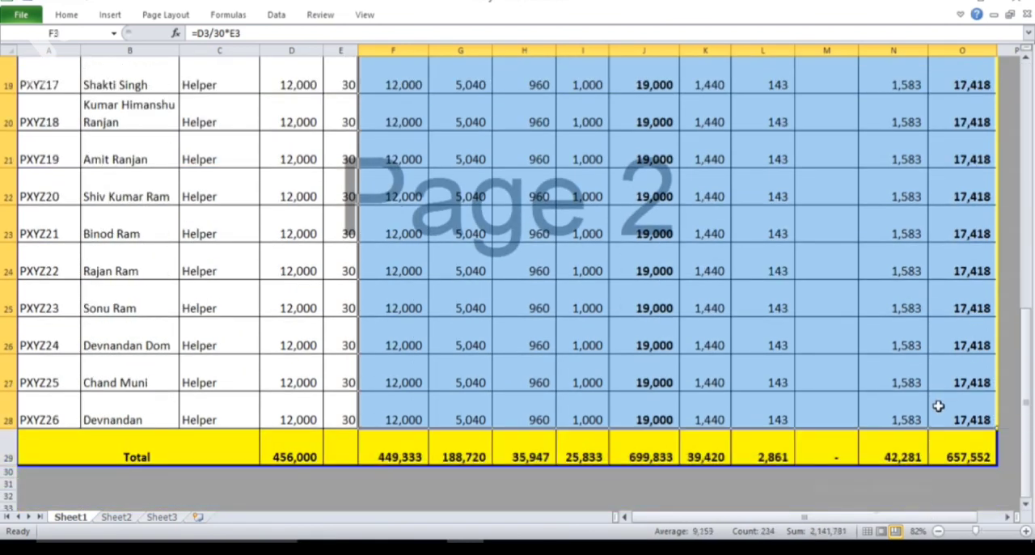
{"action": "key", "text": "Delete"}
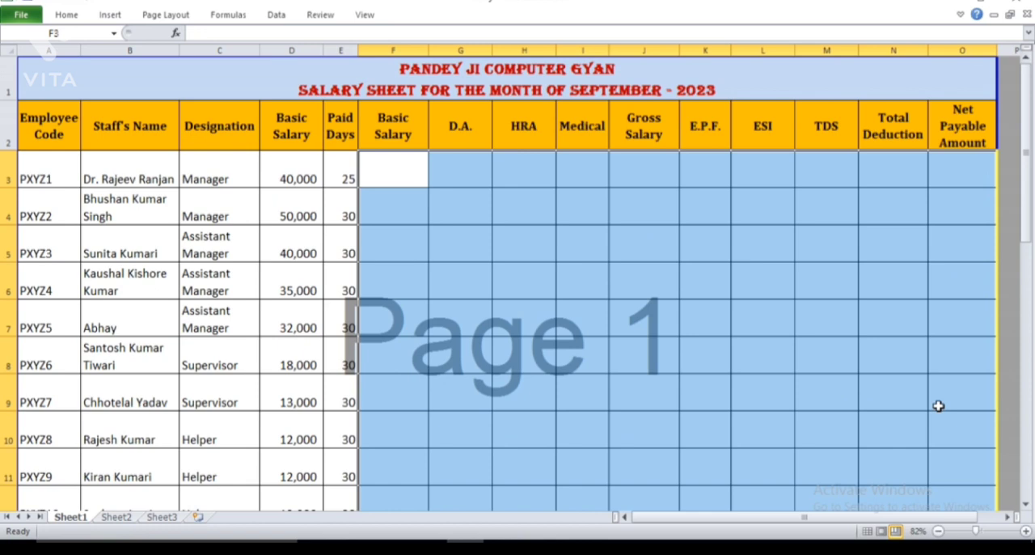
Set the first employee's paid days in E3 to 30
{"action": "key", "text": "Up"}
{"action": "key", "text": "Left"}
{"action": "key", "text": "Left"}
{"action": "key", "text": "Left"}
{"action": "key", "text": "Left"}
{"action": "key", "text": "Left"}
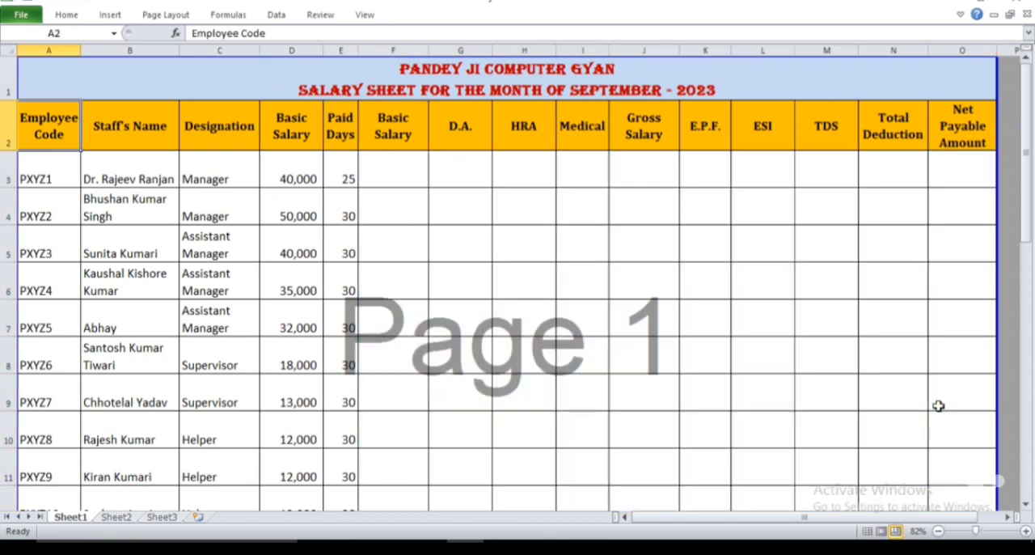
{"action": "key", "text": "Down"}
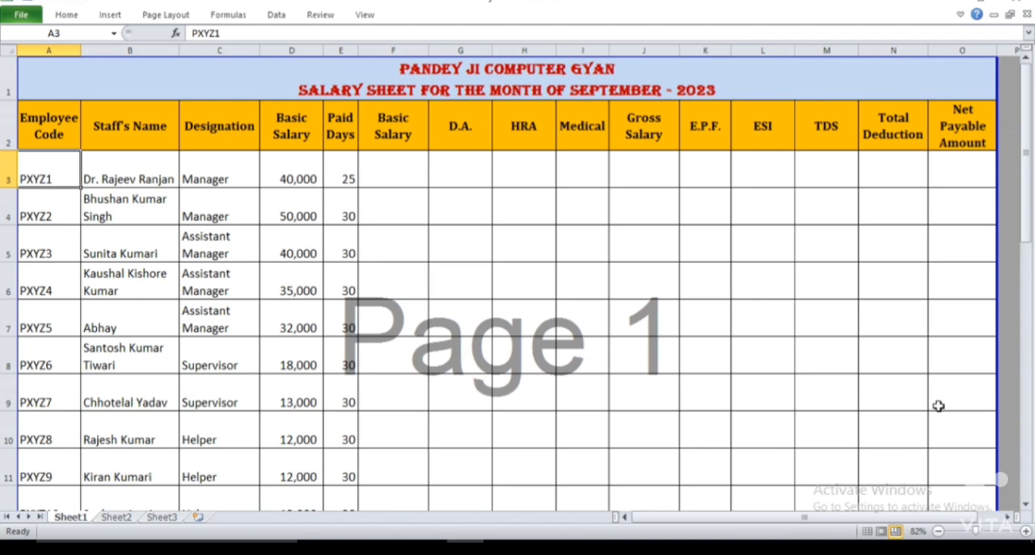
{"action": "key", "text": "Right"}
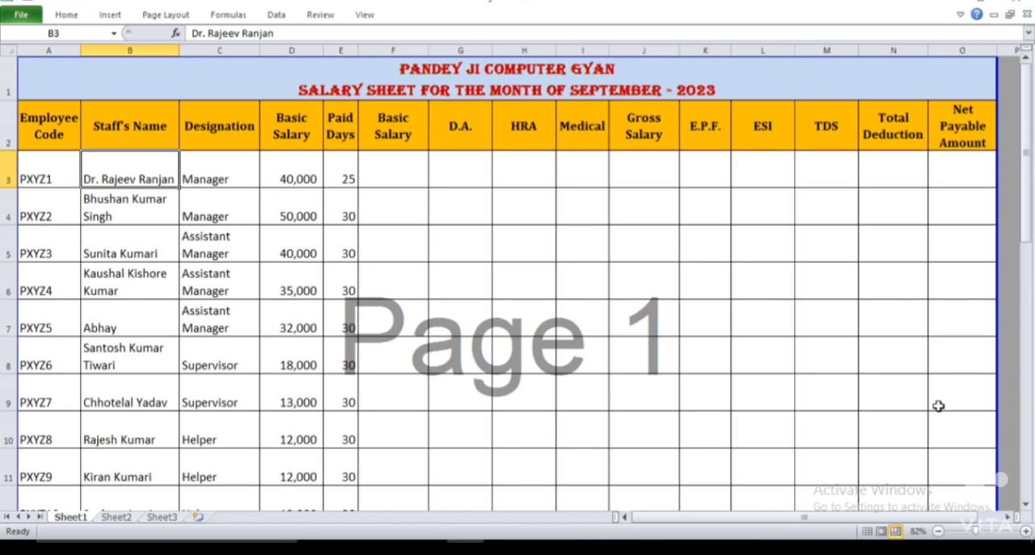
{"action": "key", "text": "Right"}
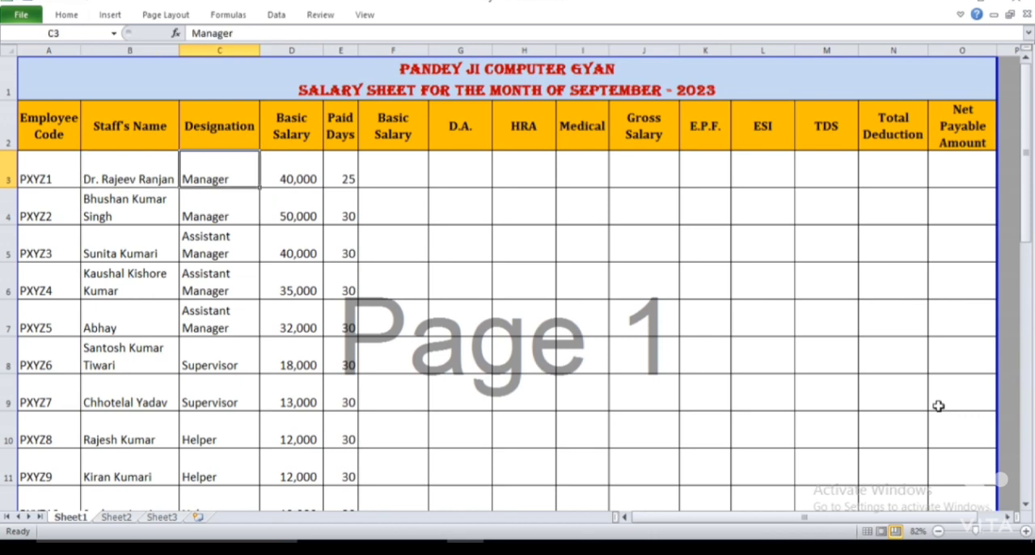
{"action": "key", "text": "Right"}
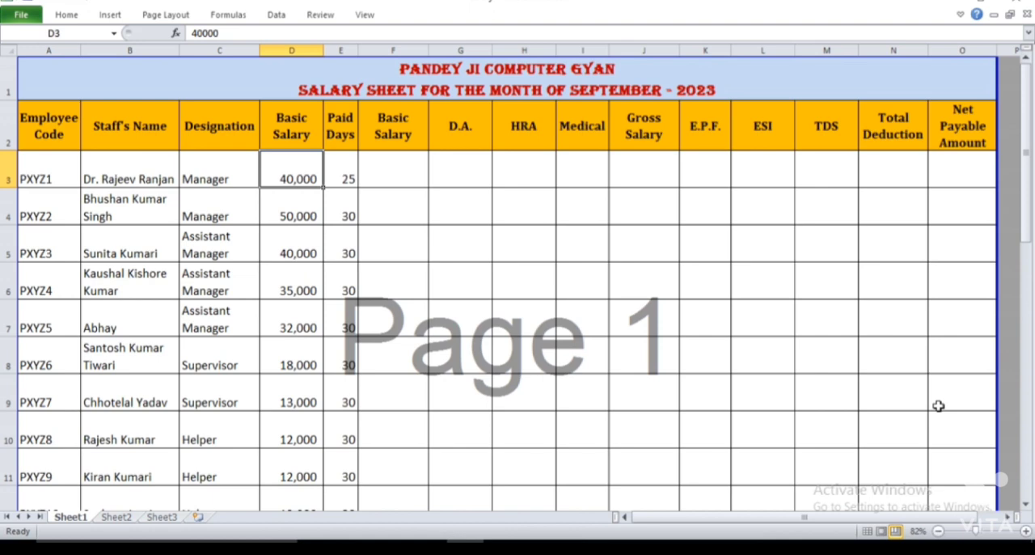
{"action": "key", "text": "Right"}
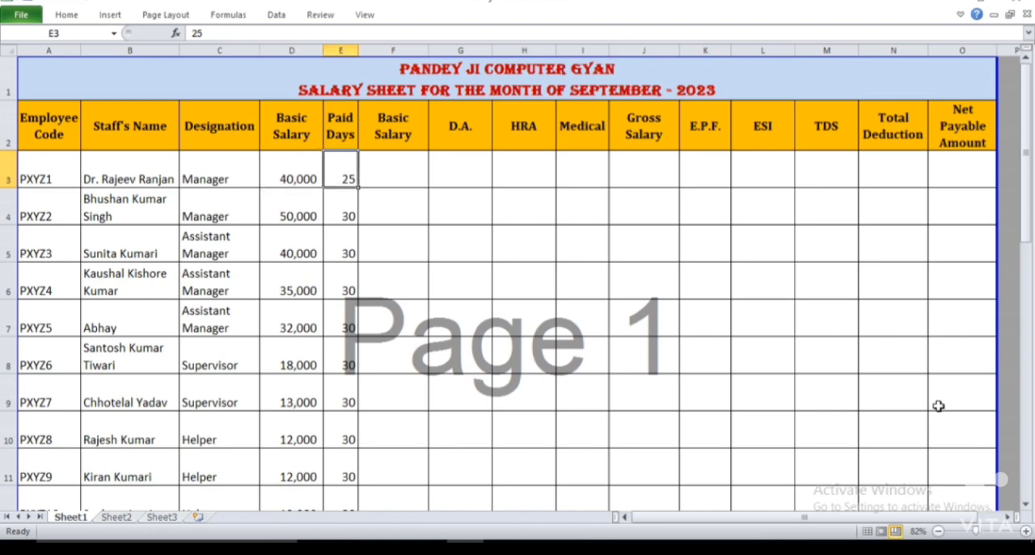
{"action": "type", "text": "30"}
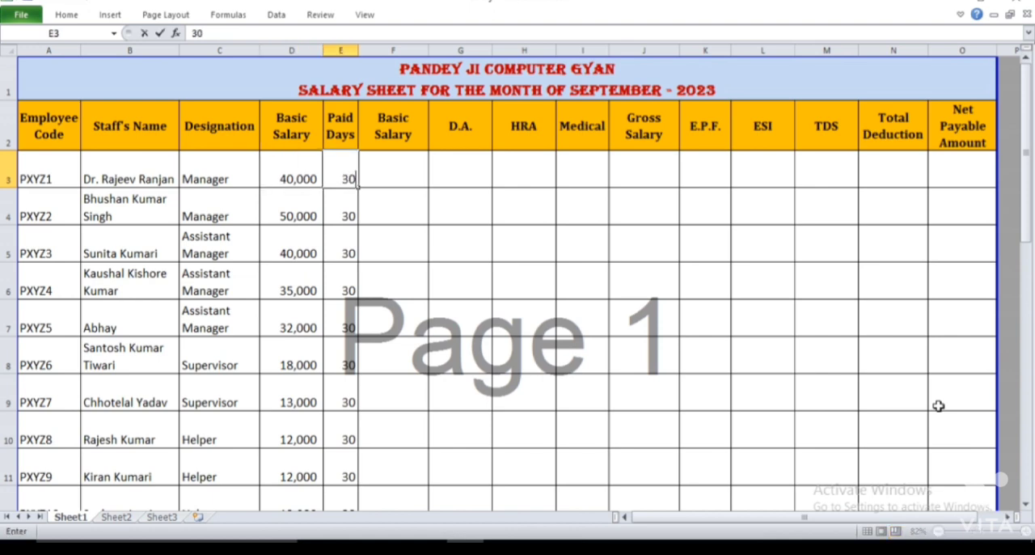
{"action": "key", "text": "Return"}
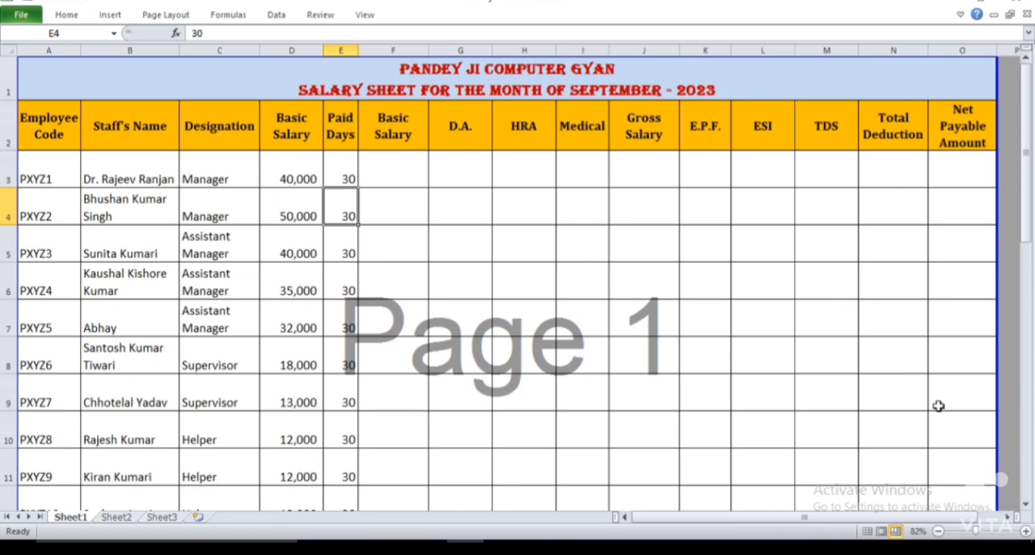
Enter the formula =D3/30*E3 in F3 to calculate the first employee's basic salary for the paid days
{"action": "key", "text": "Up"}
{"action": "key", "text": "Right"}
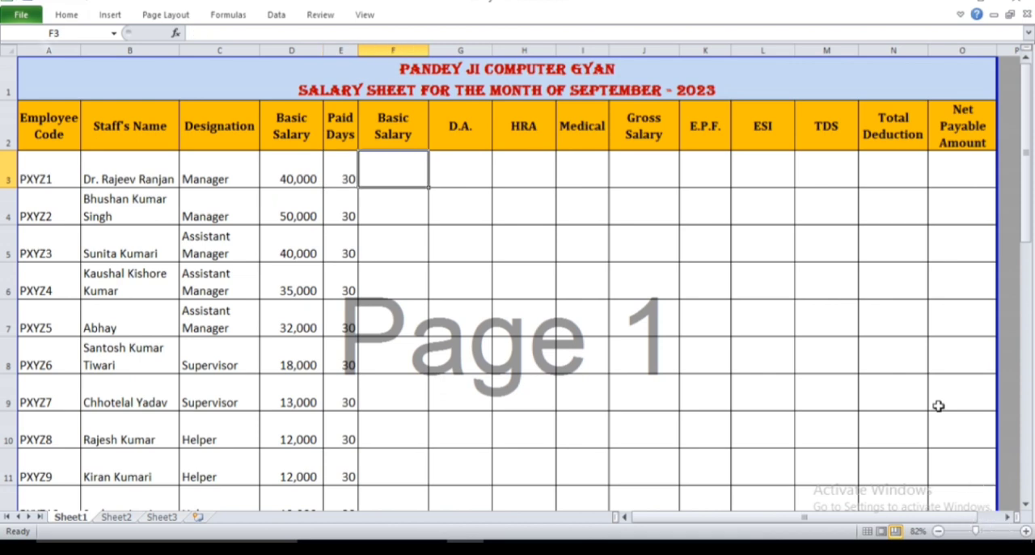
{"action": "key", "text": "Left"}
{"action": "key", "text": "Left"}
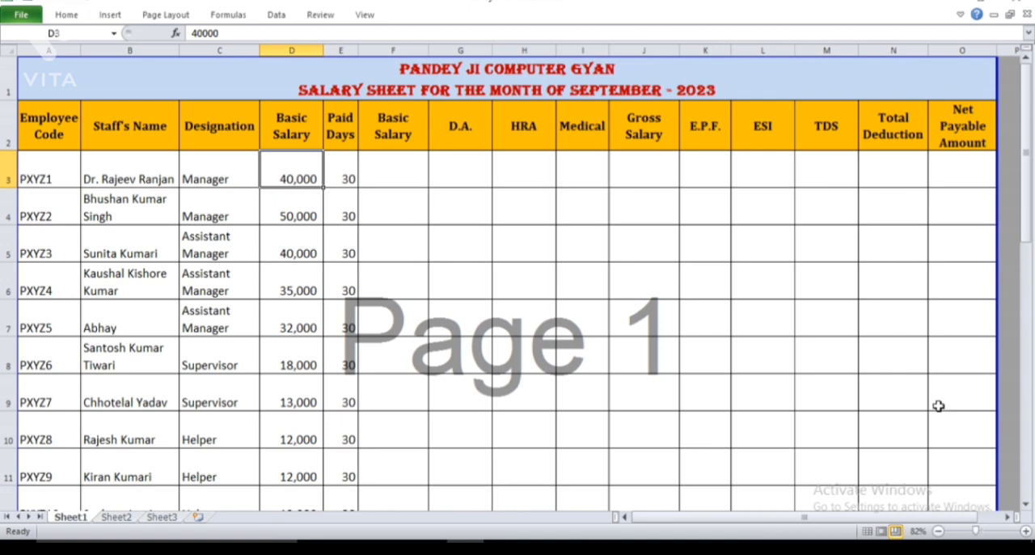
{"action": "key", "text": "Up"}
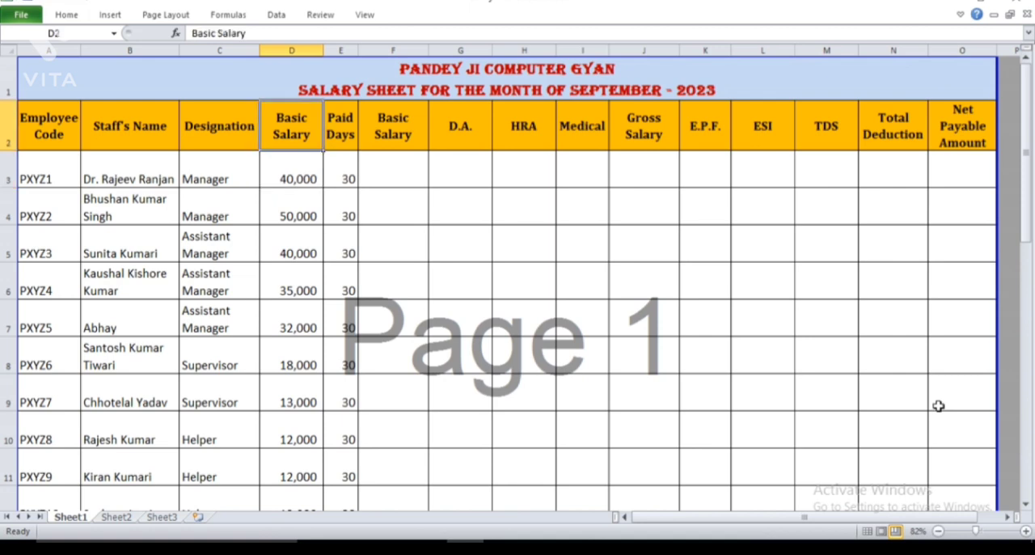
{"action": "key", "text": "Right"}
{"action": "key", "text": "Right"}
{"action": "key", "text": "Down"}
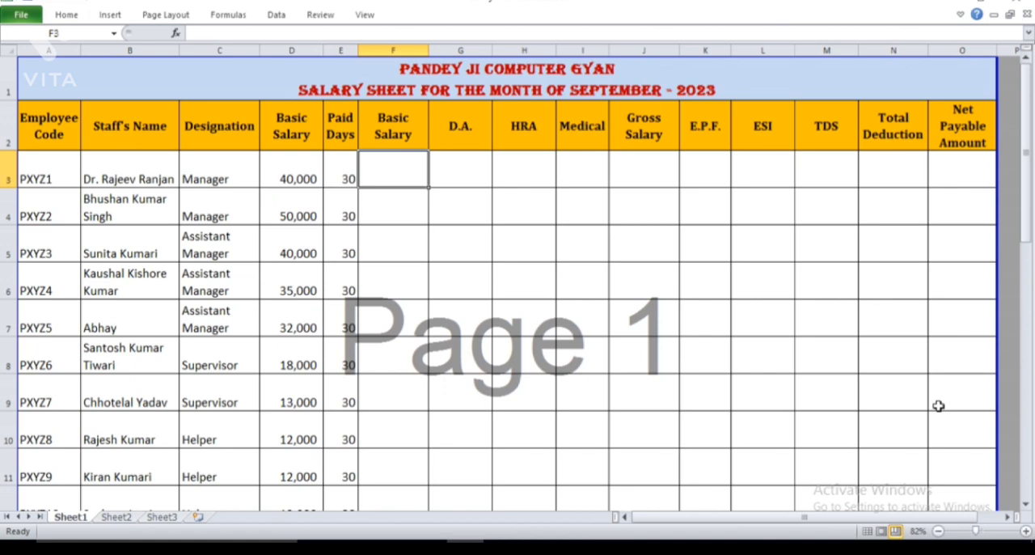
{"action": "type", "text": "="}
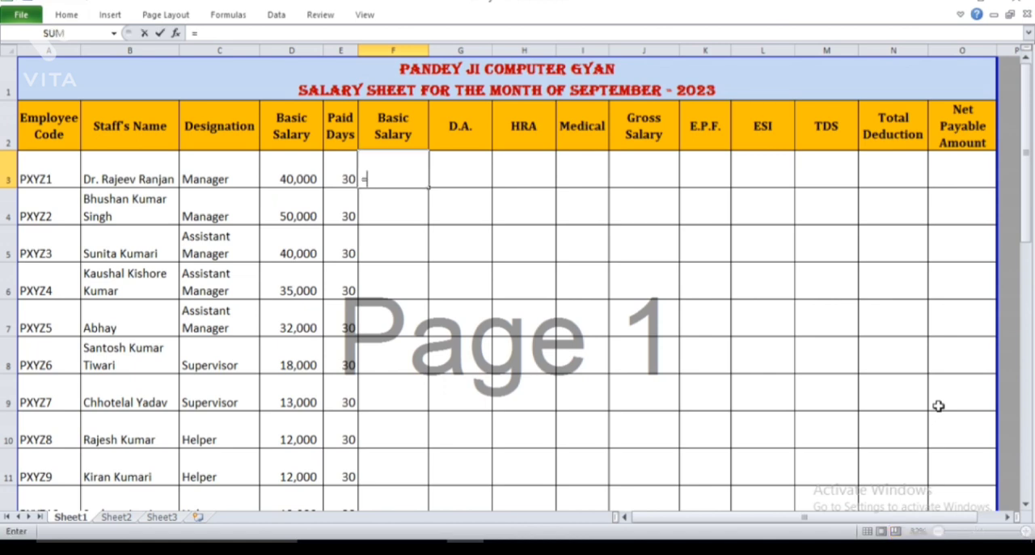
{"action": "left_click", "coordinate": [288, 177]}
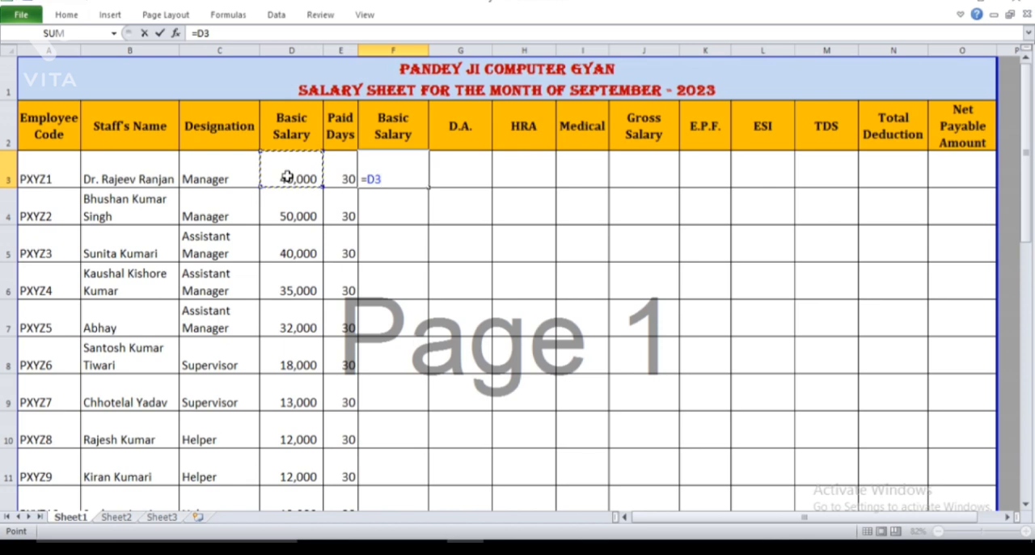
{"action": "type", "text": "/30"}
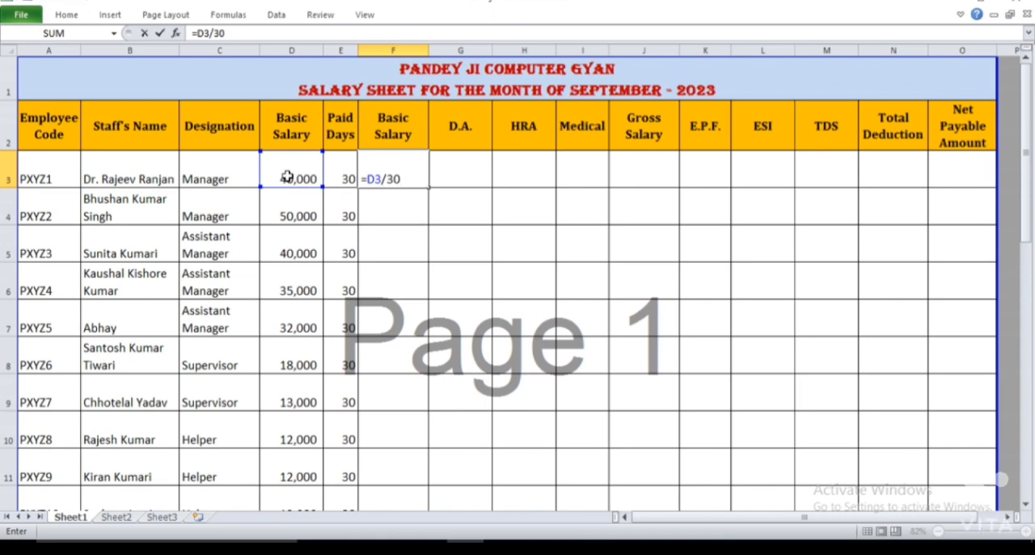
{"action": "type", "text": "*"}
{"action": "left_click", "coordinate": [344, 174]}
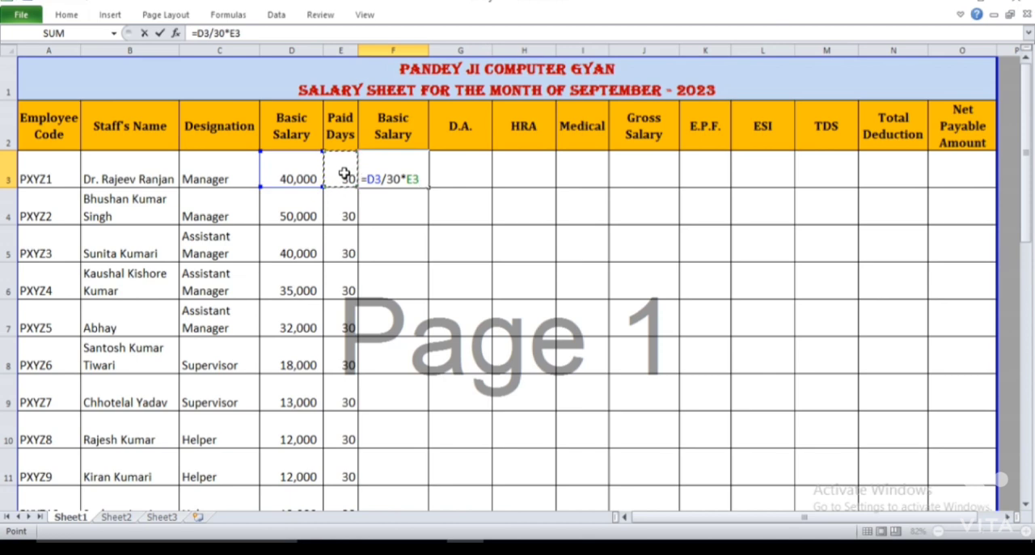
{"action": "key", "text": "Return"}
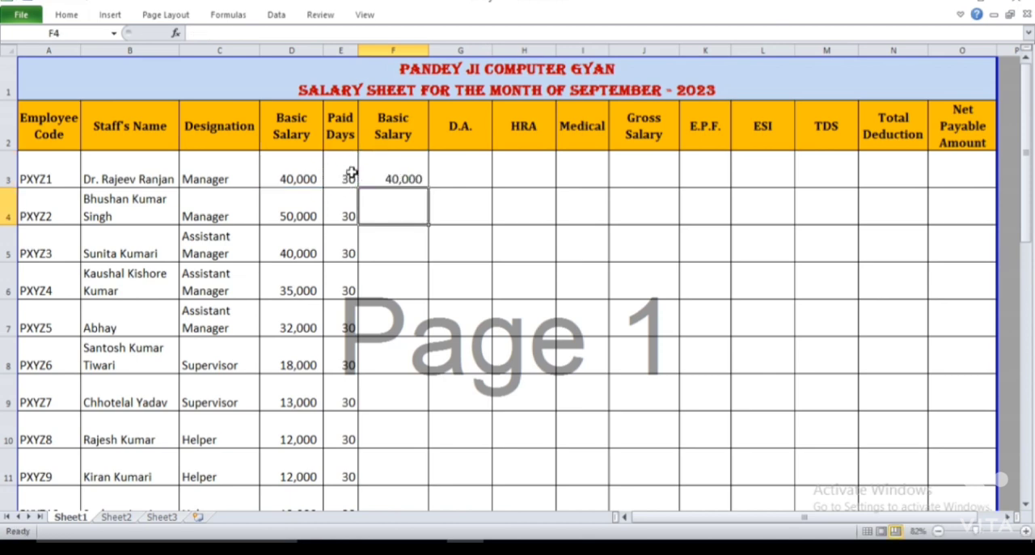
Fill the earned basic salary formula from F3 down to F28 and check the copied formula in F4
{"action": "left_click", "coordinate": [408, 174]}
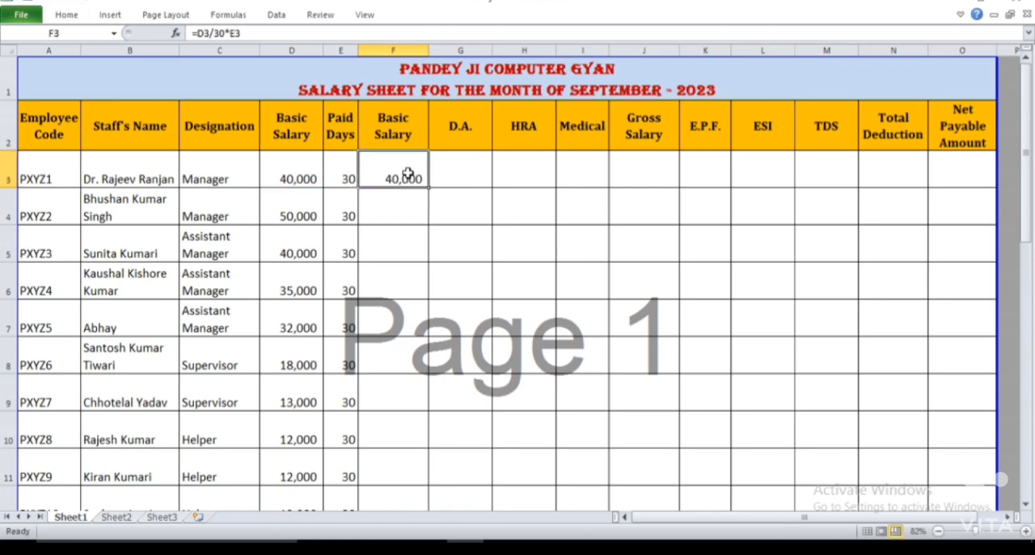
{"action": "left_click_drag", "start_coordinate": [429, 187], "coordinate": [420, 435]}
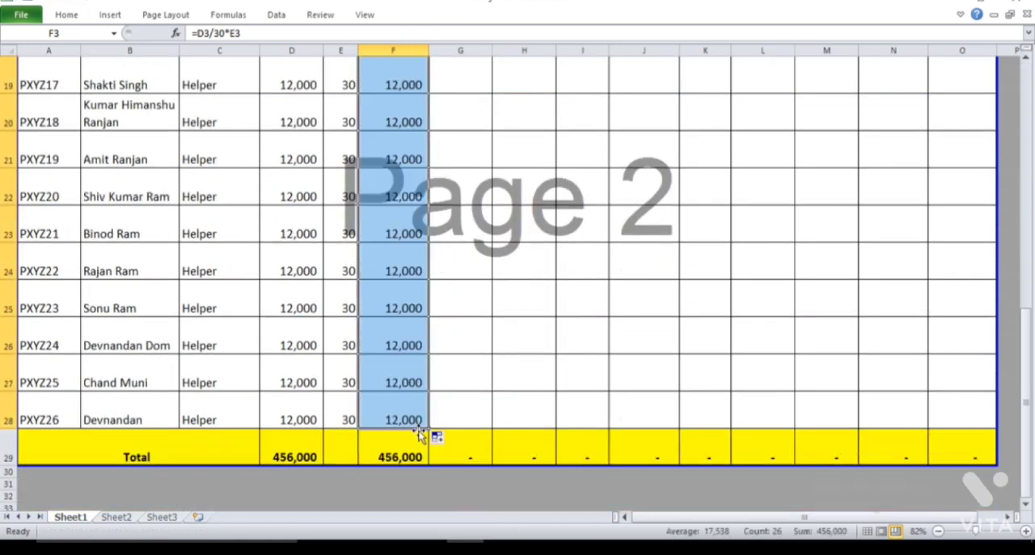
{"action": "key", "text": "Up"}
{"action": "key", "text": "Up"}
{"action": "key", "text": "Down"}
{"action": "key", "text": "Down"}
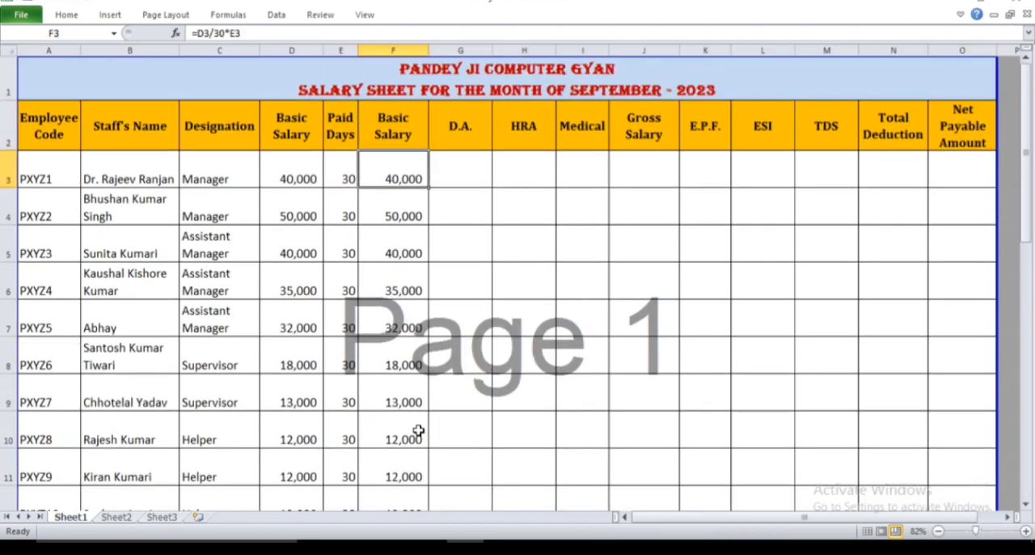
{"action": "key", "text": "Down"}
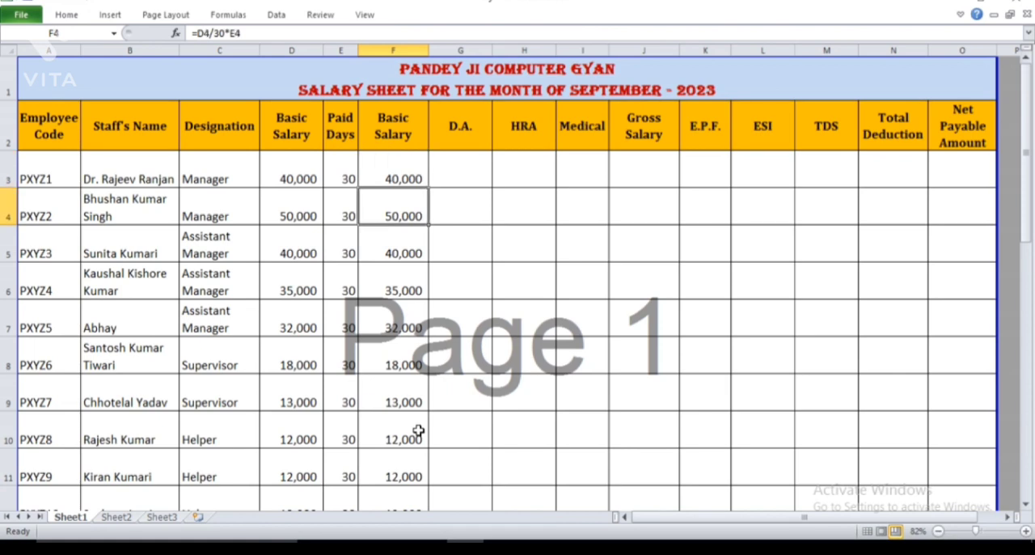
{"action": "key", "text": "Up"}
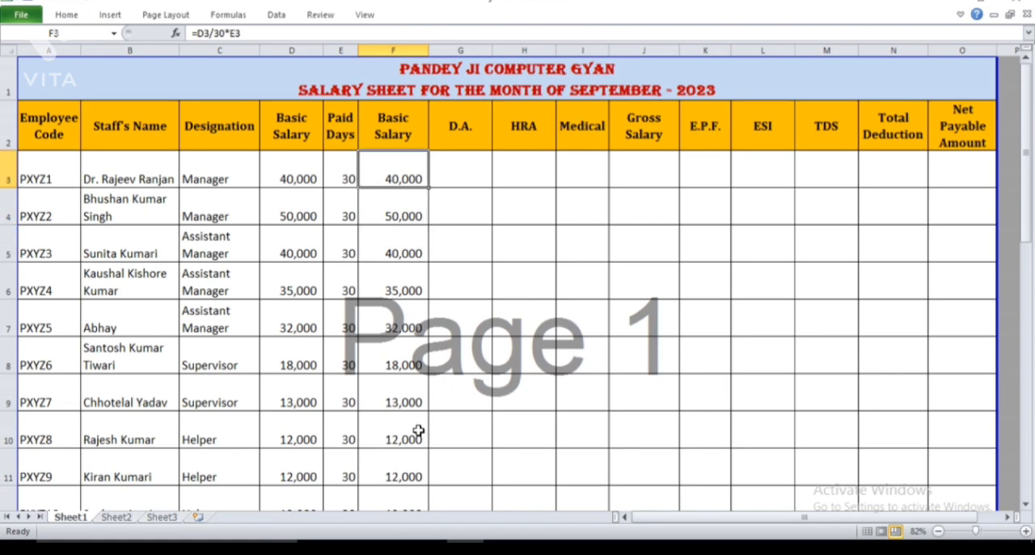
Enter the D.A. formula =F3*42% in G3 for the first employee
{"action": "key", "text": "Right"}
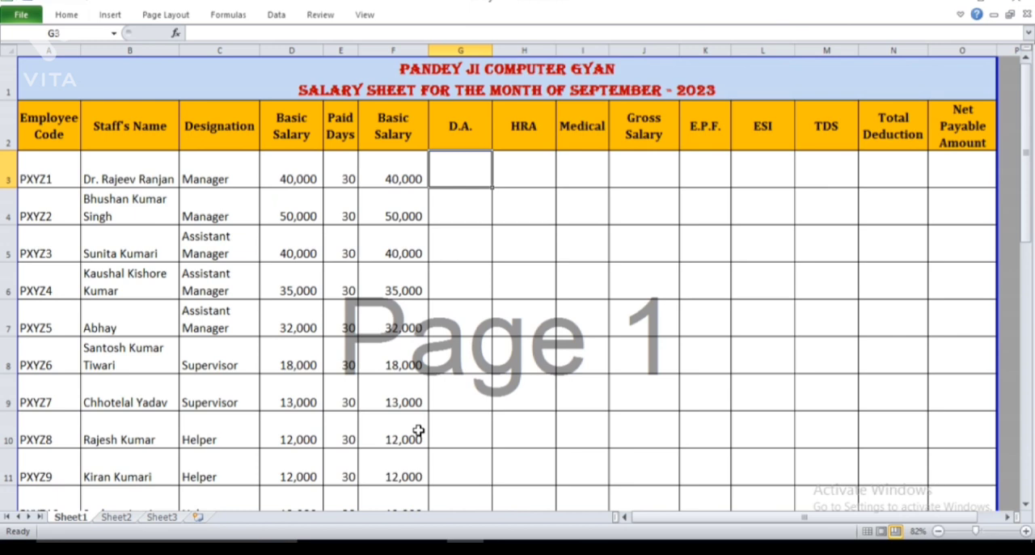
{"action": "type", "text": "="}
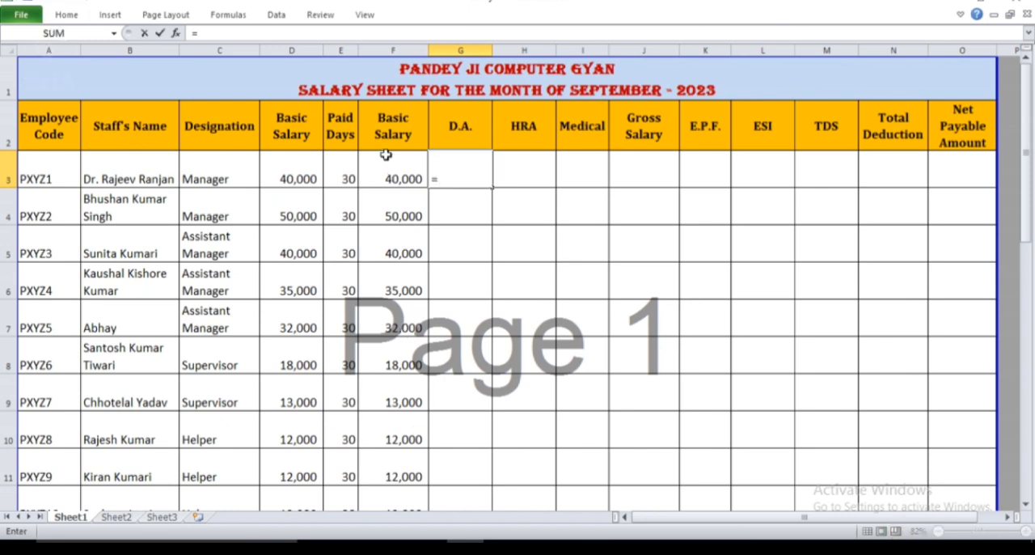
{"action": "left_click", "coordinate": [402, 179]}
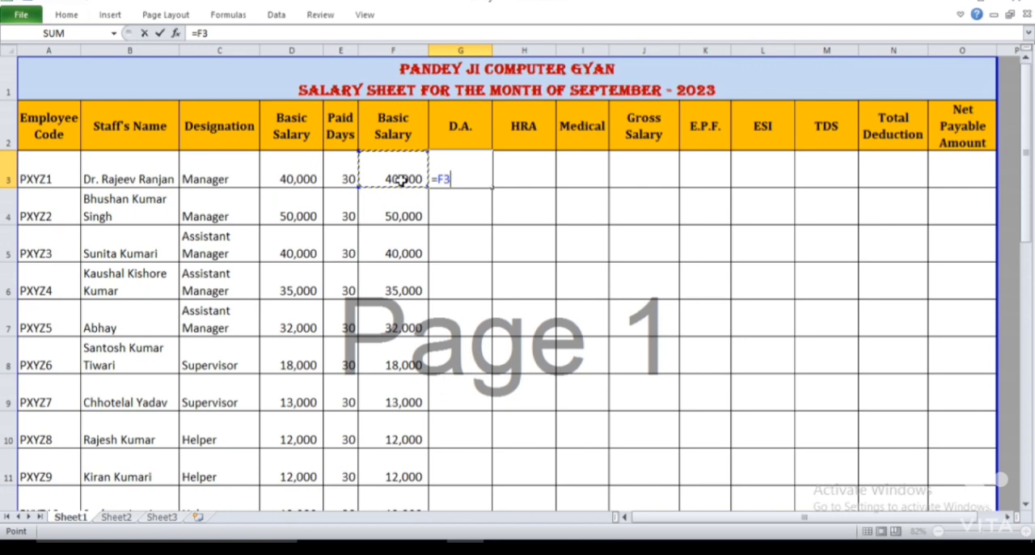
{"action": "type", "text": "*42"}
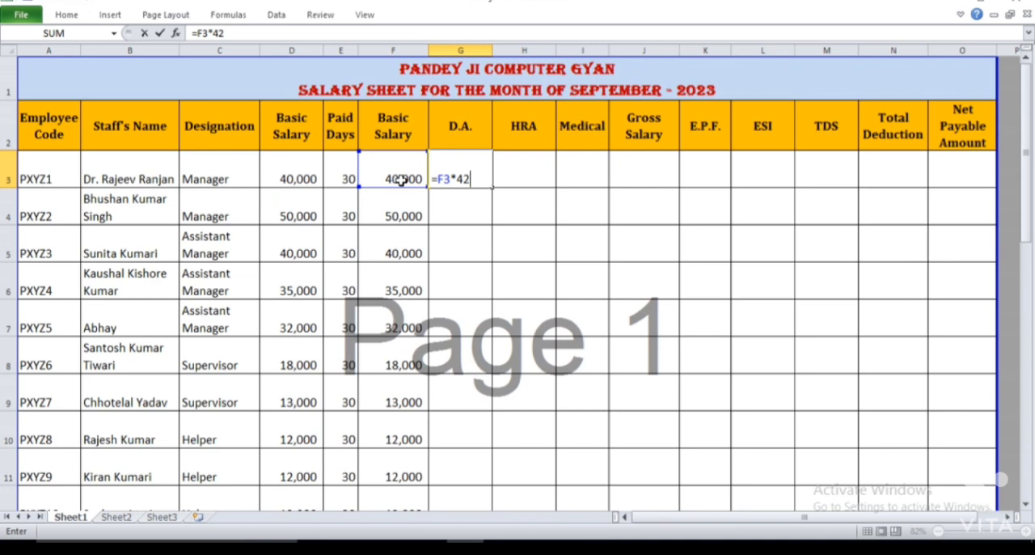
{"action": "type", "text": "%"}
{"action": "key", "text": "Return"}
Copy the D.A. formula from G3 down to G28 for the remaining employees
{"action": "key", "text": "Up"}
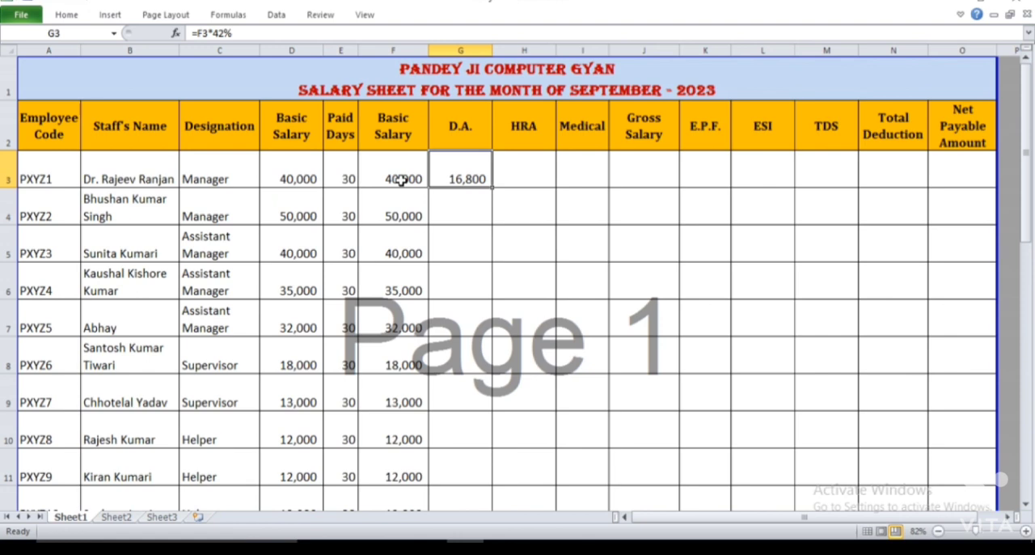
{"action": "key", "text": "ctrl+c"}
{"action": "key", "text": "Down"}
{"action": "key", "text": "shift+Down"}
{"action": "key", "text": "shift+Down"}
{"action": "key", "text": "shift+Down"}
{"action": "key", "text": "shift+Down"}
{"action": "key", "text": "shift+Down"}
{"action": "key", "text": "shift+Down"}
{"action": "key", "text": "shift+Down"}
{"action": "key", "text": "shift+Down"}
{"action": "key", "text": "shift+Down"}
{"action": "key", "text": "shift+Down"}
{"action": "key", "text": "shift+Down"}
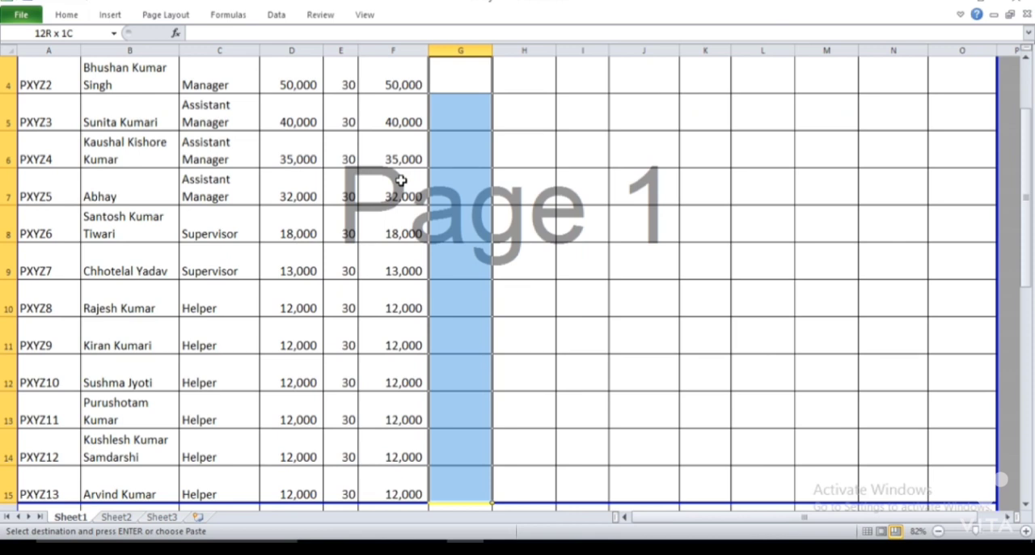
{"action": "key", "text": "shift+Down"}
{"action": "key", "text": "shift+Down"}
{"action": "key", "text": "shift+Down"}
{"action": "key", "text": "shift+Down"}
{"action": "key", "text": "shift+Down"}
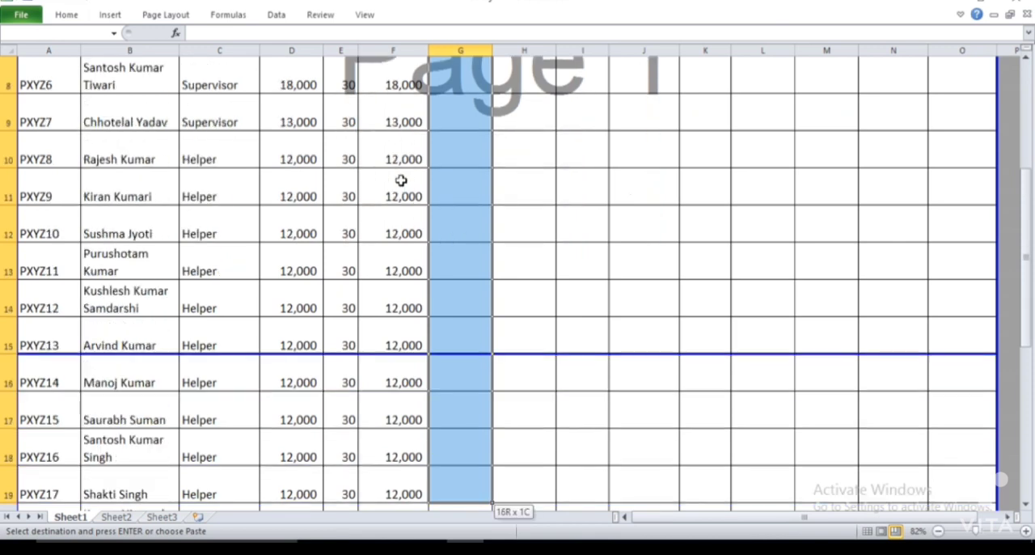
{"action": "key", "text": "shift+Down"}
{"action": "key", "text": "shift+Down"}
{"action": "key", "text": "shift+Down"}
{"action": "key", "text": "shift+Down"}
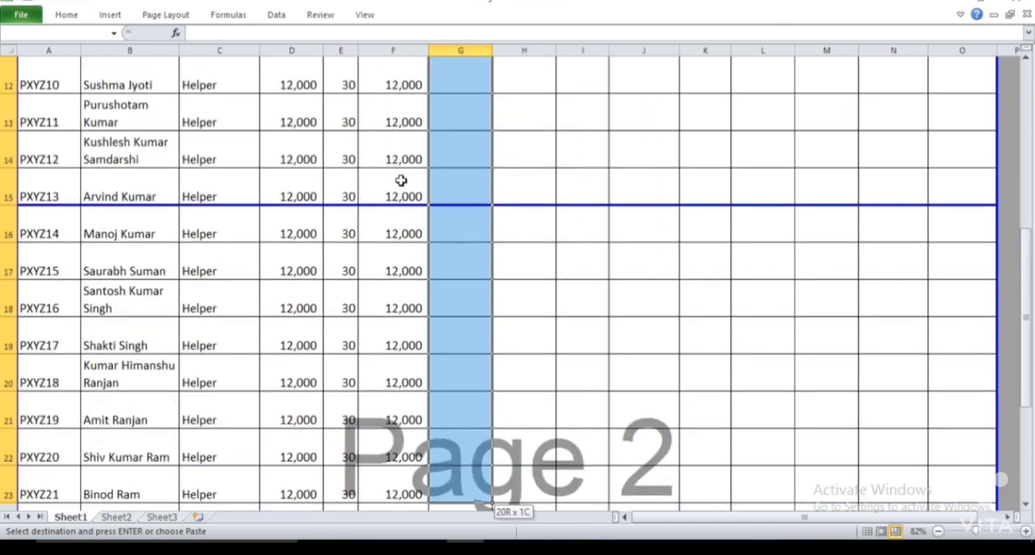
{"action": "key", "text": "shift+Down"}
{"action": "key", "text": "shift+Down"}
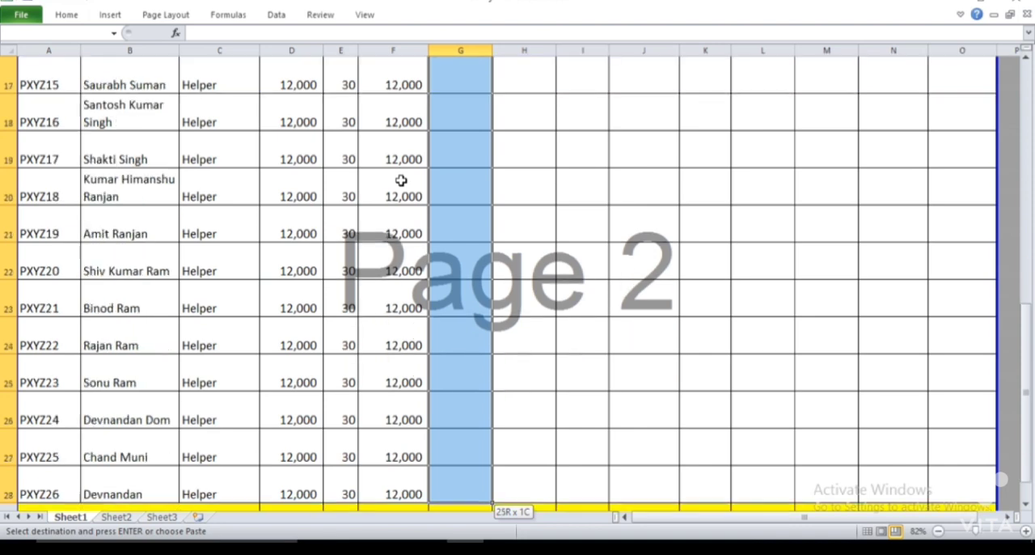
{"action": "key", "text": "shift+Down"}
{"action": "key", "text": "shift+Up"}
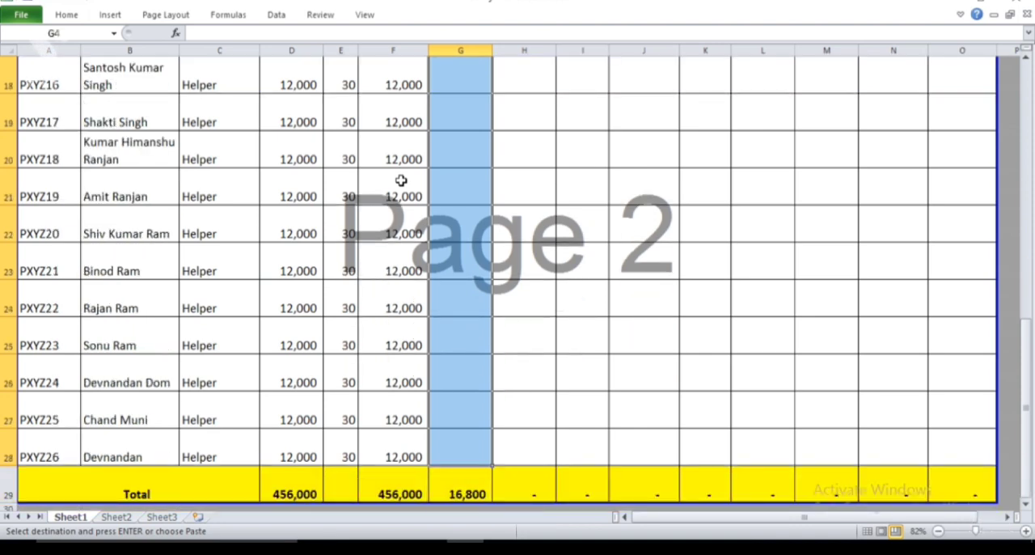
{"action": "key", "text": "Return"}
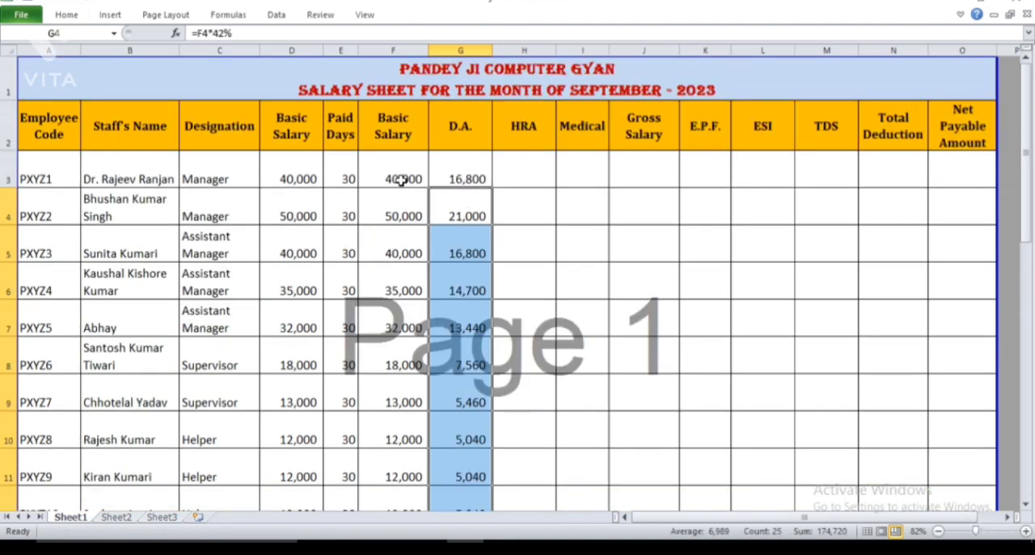
Enter the HRA formula =F3*8% in H3 for the first employee
{"action": "key", "text": "Up"}
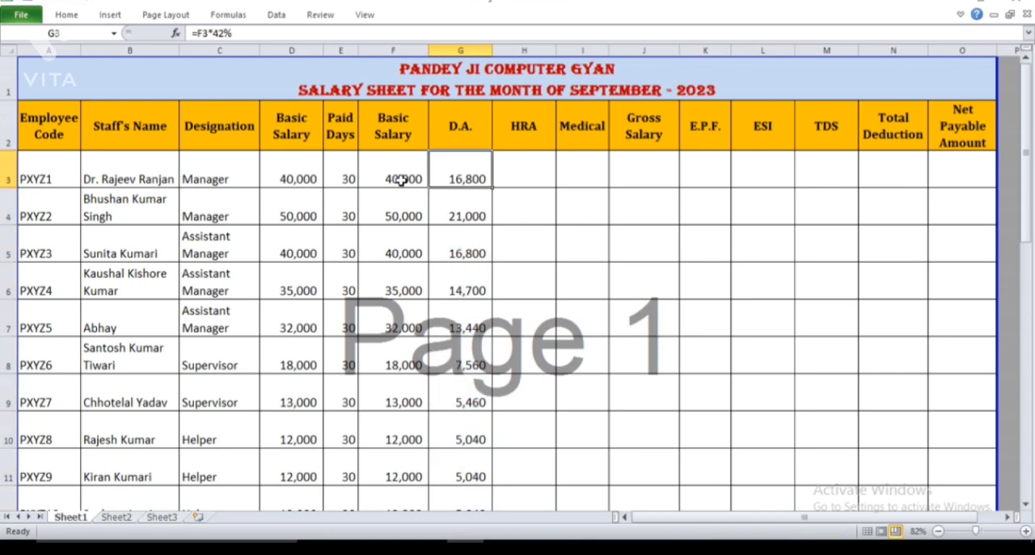
{"action": "key", "text": "Right"}
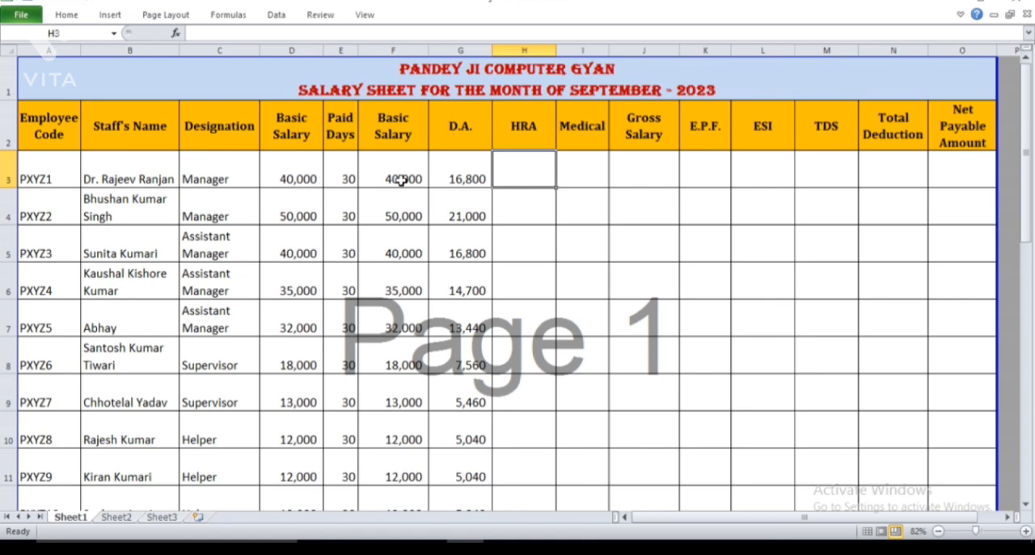
{"action": "type", "text": "="}
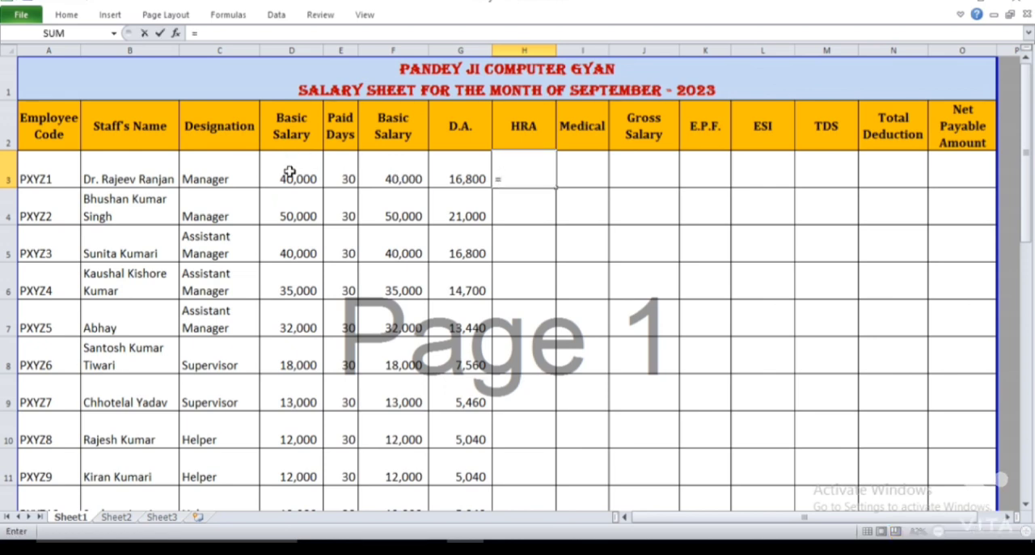
{"action": "left_click", "coordinate": [410, 168]}
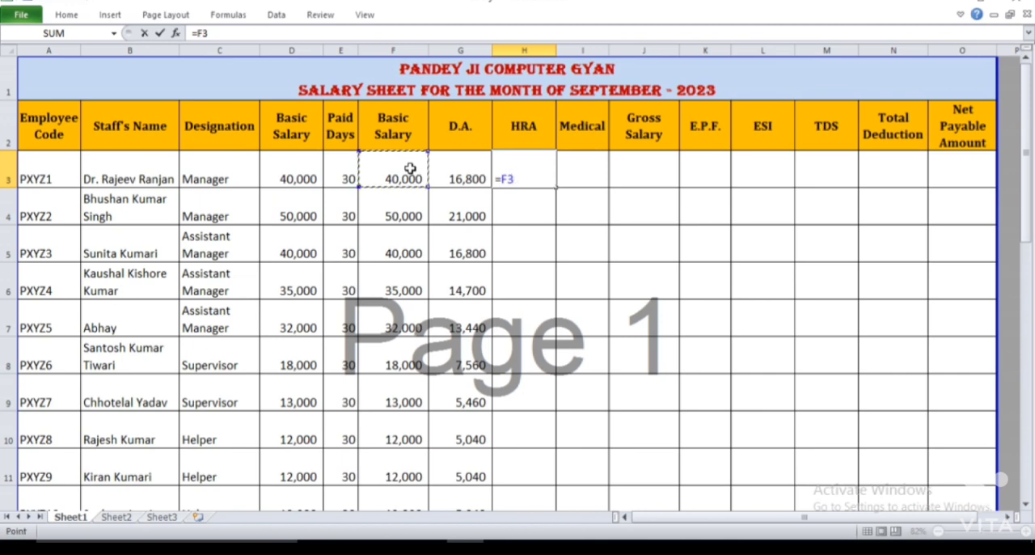
{"action": "type", "text": "*8%"}
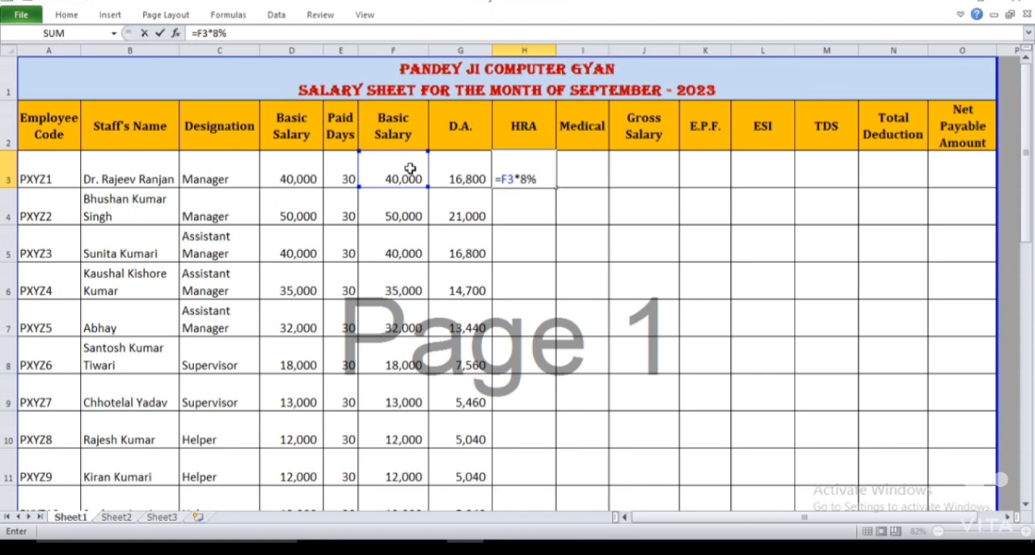
{"action": "key", "text": "Return"}
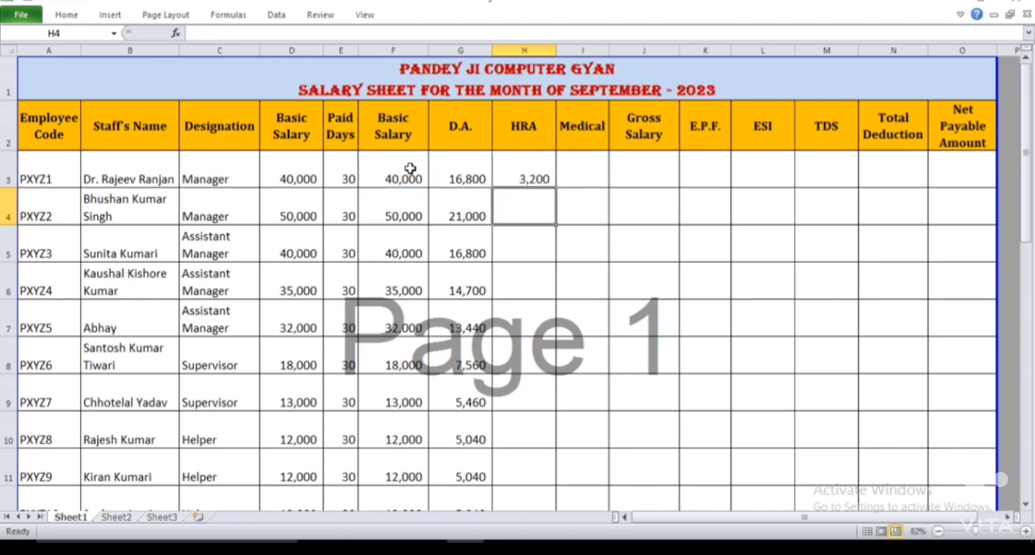
Copy the HRA formula from H3 into H4 through H28, leaving out the Total row
{"action": "key", "text": "Up"}
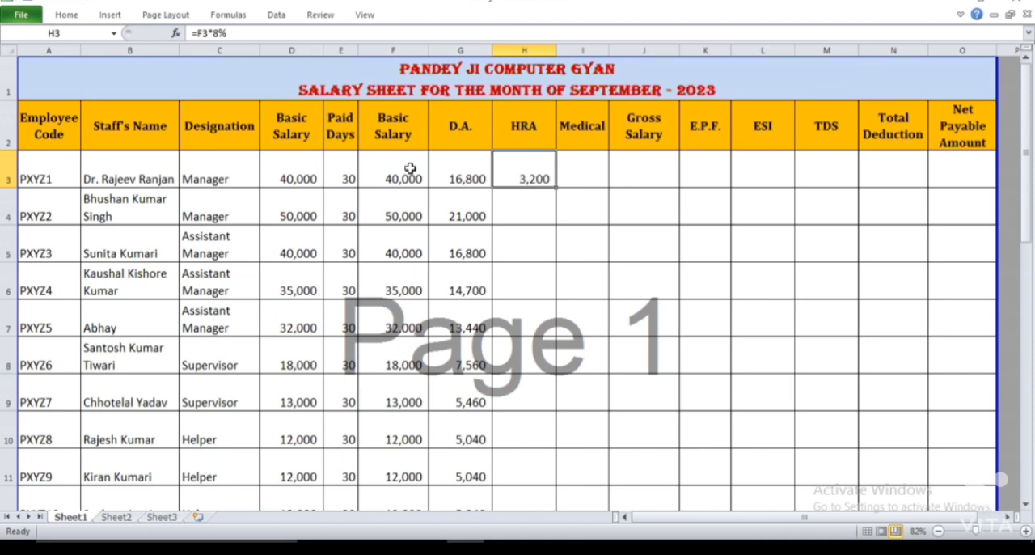
{"action": "key", "text": "ctrl+c"}
{"action": "key", "text": "ctrl+shift+Down"}
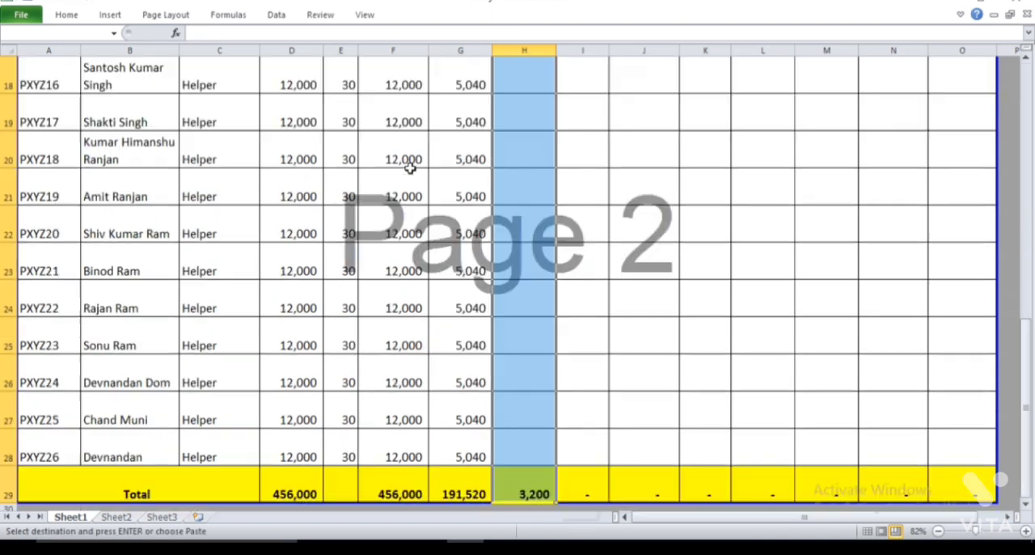
{"action": "key", "text": "shift+Up"}
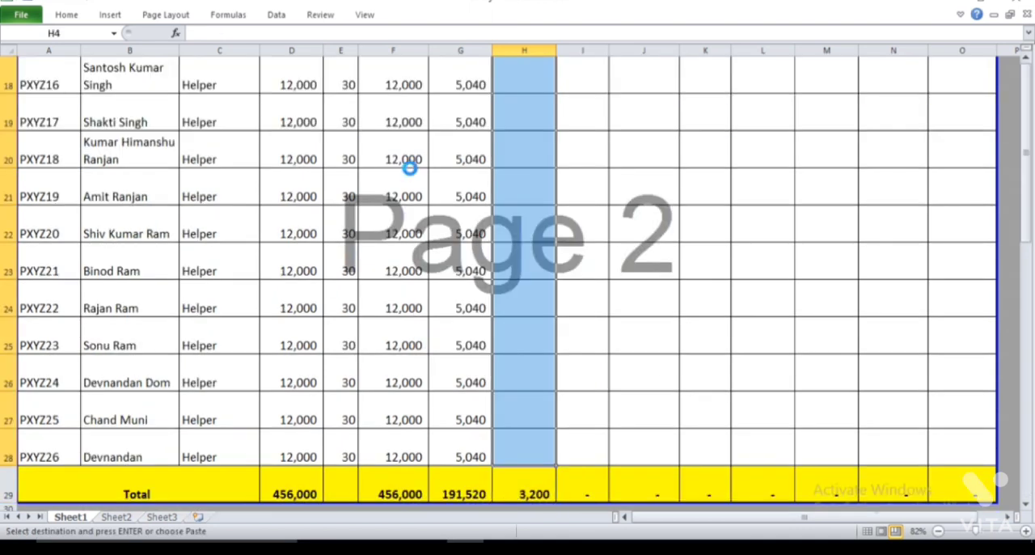
{"action": "key", "text": "Return"}
Enter the medical allowance formula =1000/30*E3 in I3, based on the first employee's paid days
{"action": "key", "text": "Up"}
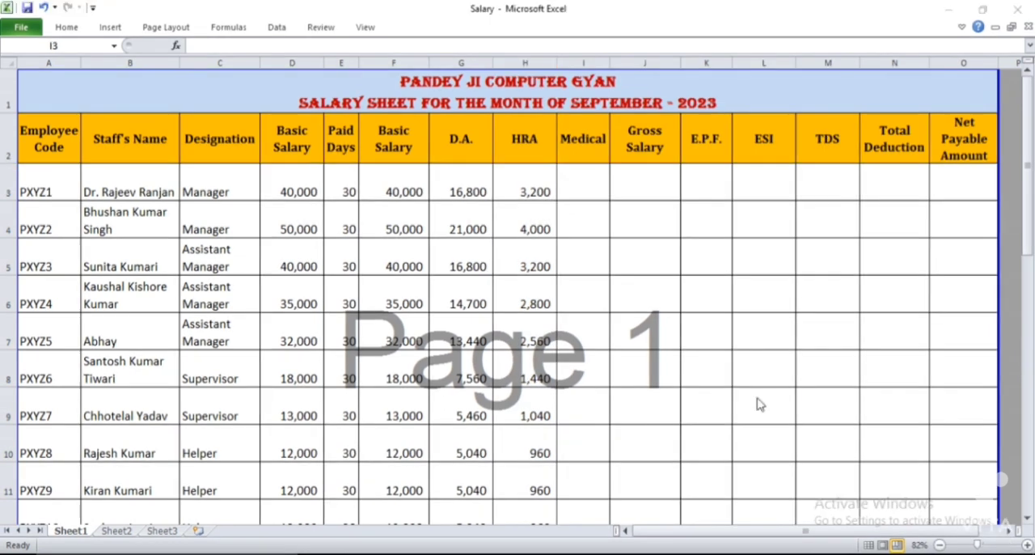
{"action": "left_click", "coordinate": [574, 166]}
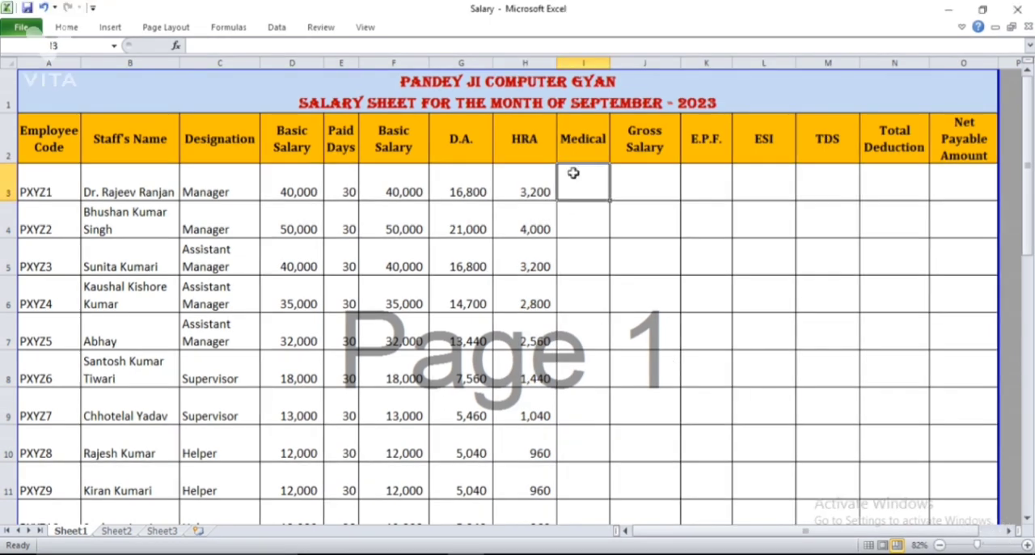
{"action": "left_click", "coordinate": [617, 245]}
{"action": "left_click", "coordinate": [573, 173]}
{"action": "type", "text": "="}
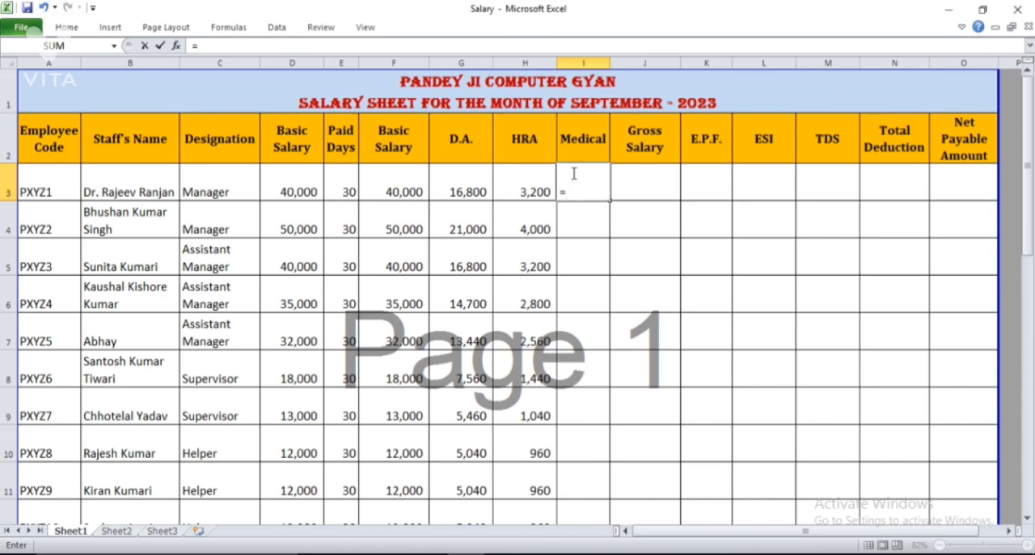
{"action": "type", "text": "1000/30"}
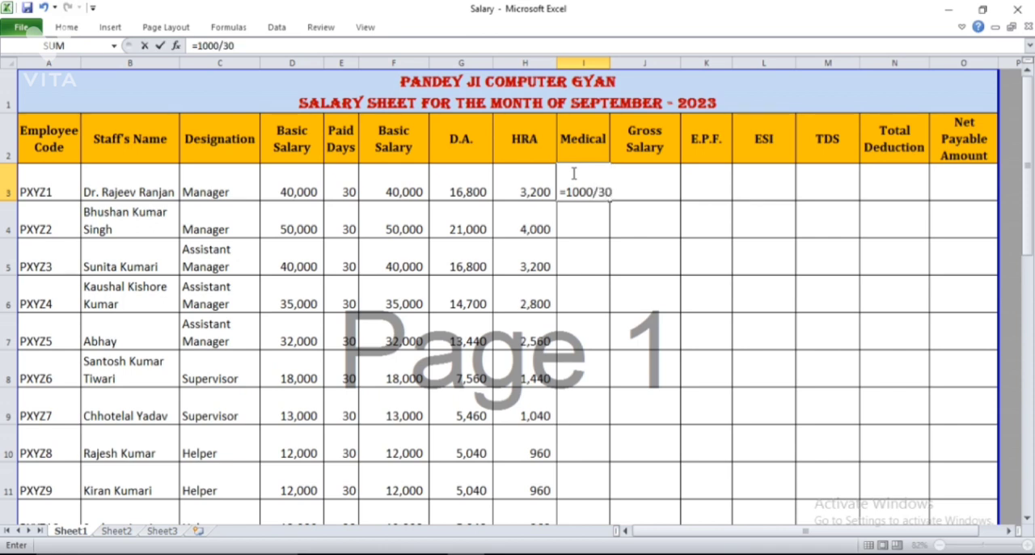
{"action": "type", "text": "*"}
{"action": "left_click", "coordinate": [344, 183]}
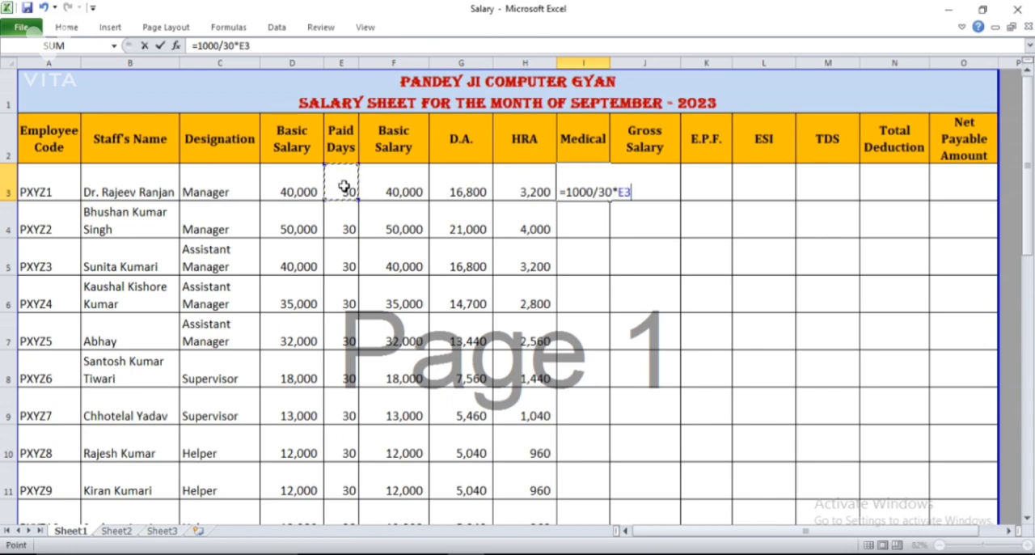
{"action": "key", "text": "Return"}
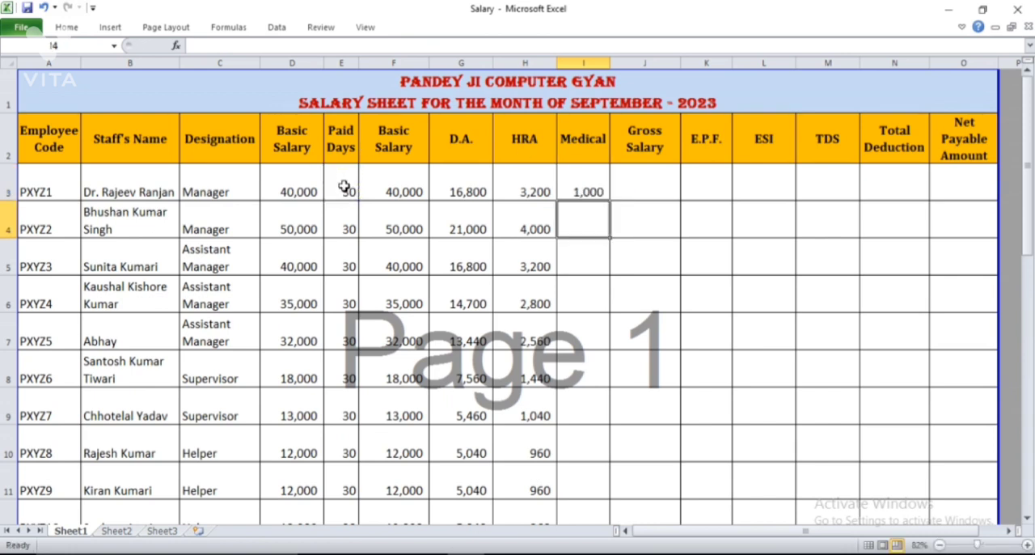
Copy the medical allowance formula from I3 down to I28, stopping above the Total row
{"action": "left_click", "coordinate": [592, 175]}
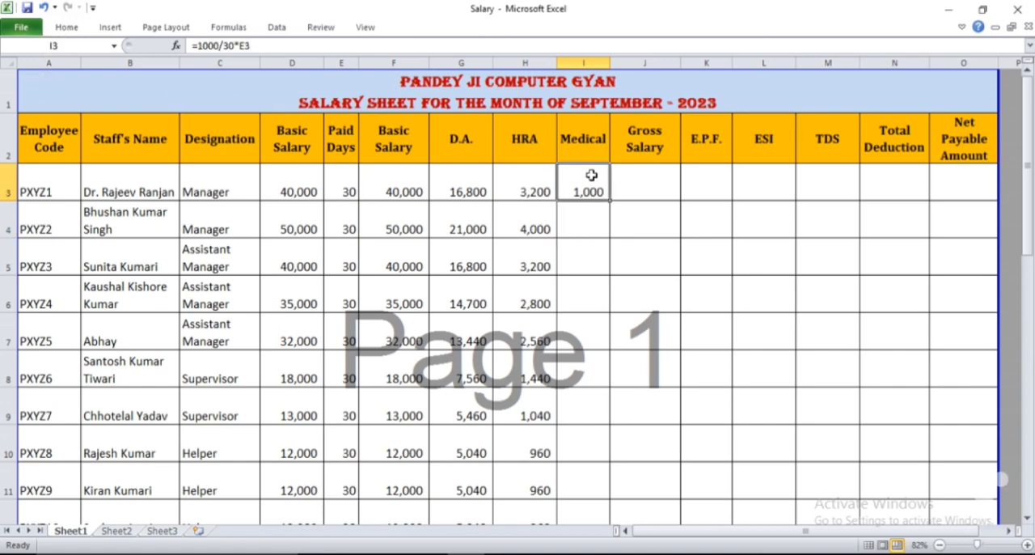
{"action": "key", "text": "ctrl+c"}
{"action": "key", "text": "Down"}
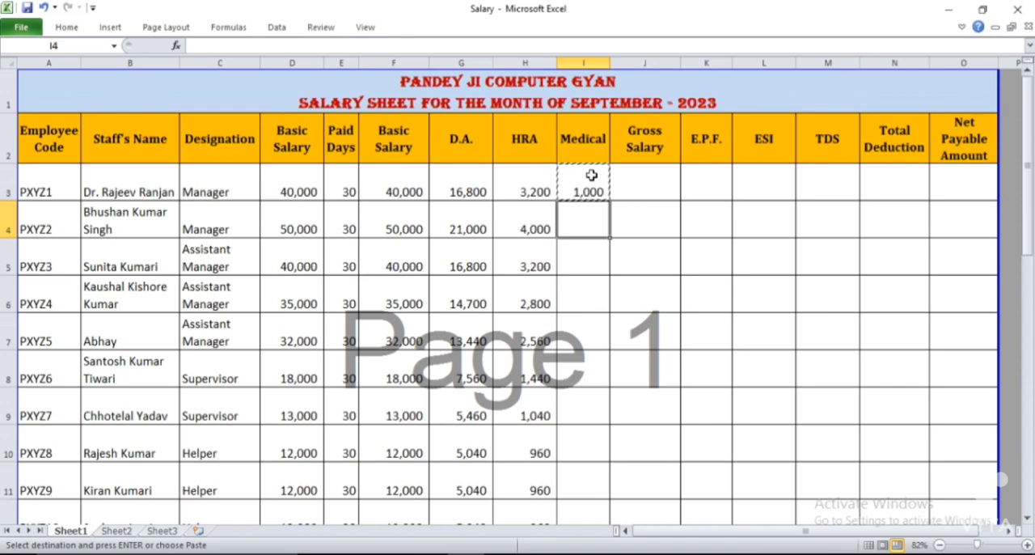
{"action": "key", "text": "ctrl+shift+Down"}
{"action": "key", "text": "shift+Up"}
{"action": "key", "text": "Return"}
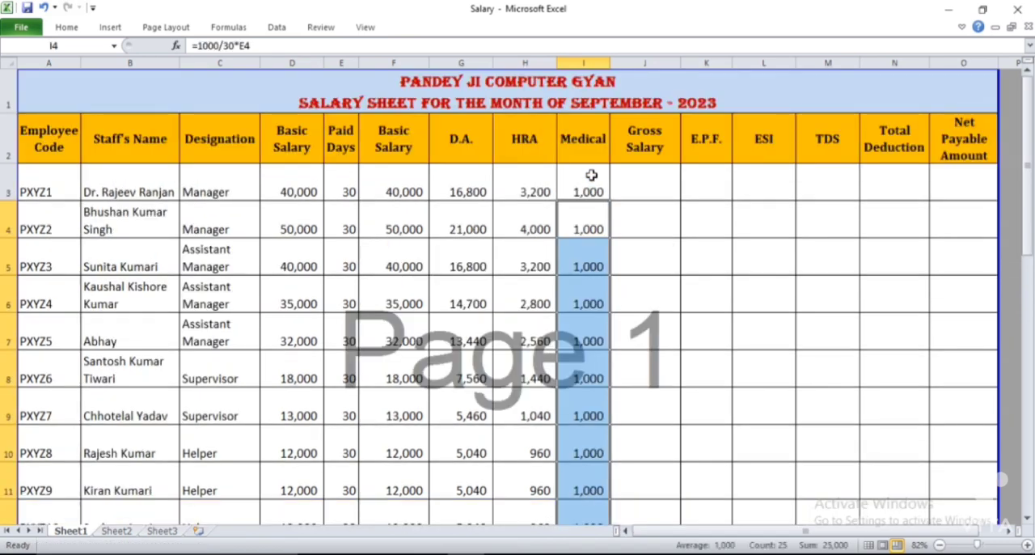
Enter the gross salary formula =SUM(F3:I3) in J3 to add the first employee's basic salary and allowances
{"action": "left_click", "coordinate": [592, 175]}
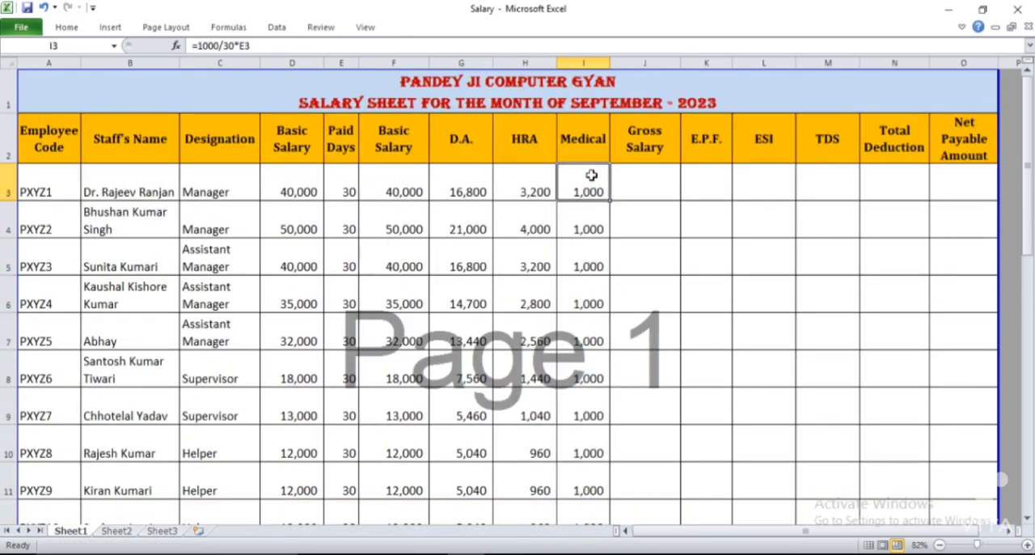
{"action": "key", "text": "Right"}
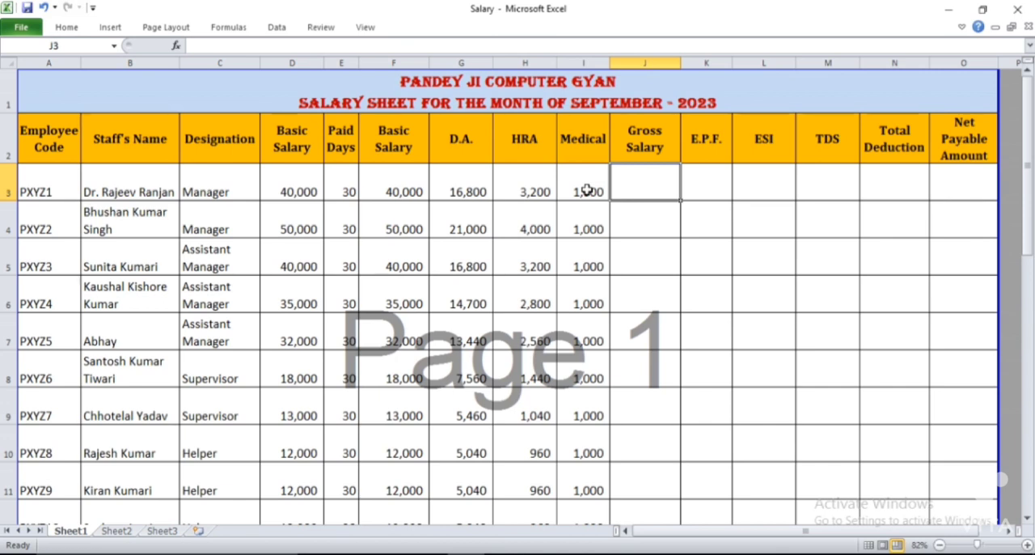
{"action": "type", "text": "="}
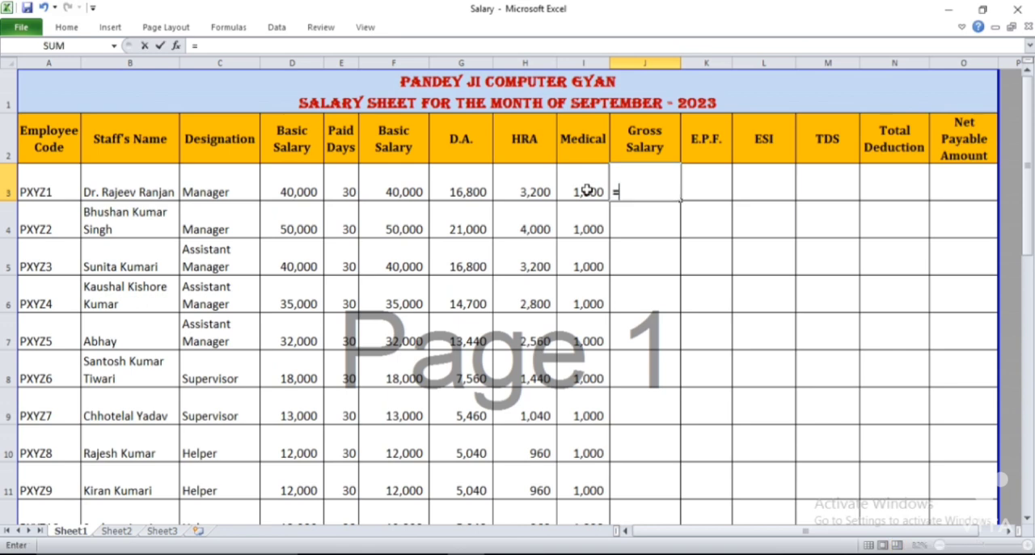
{"action": "type", "text": "sum"}
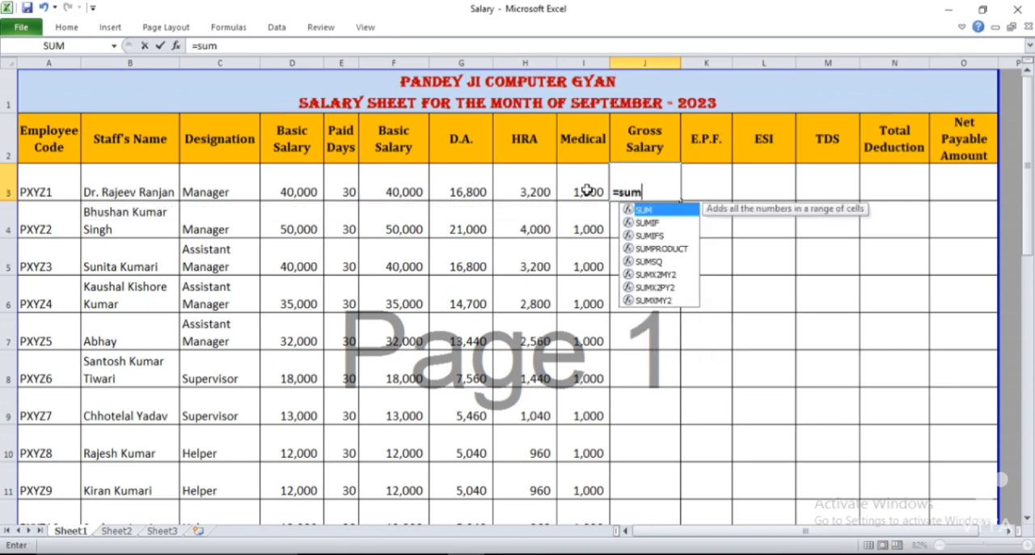
{"action": "type", "text": "("}
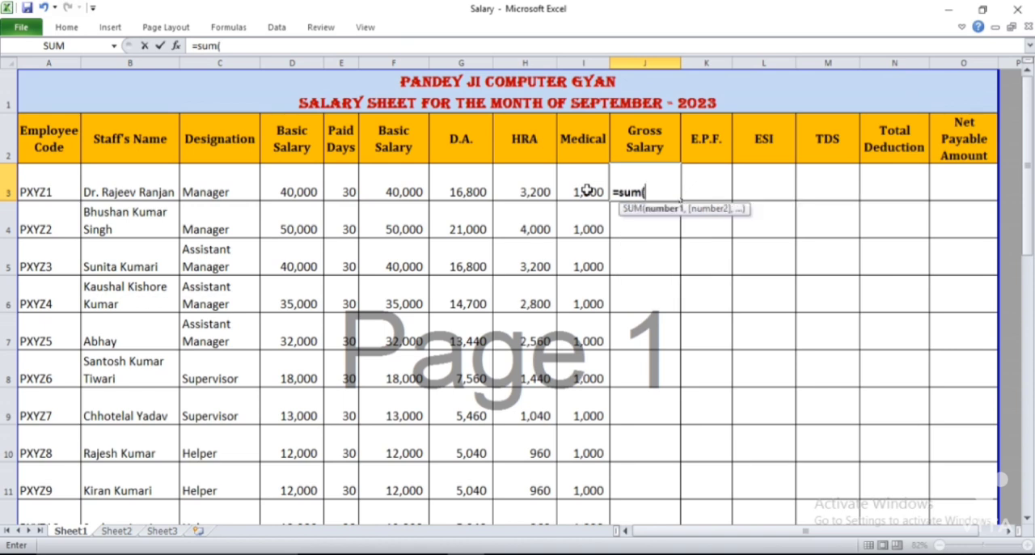
{"action": "left_click_drag", "start_coordinate": [586, 191], "coordinate": [394, 192]}
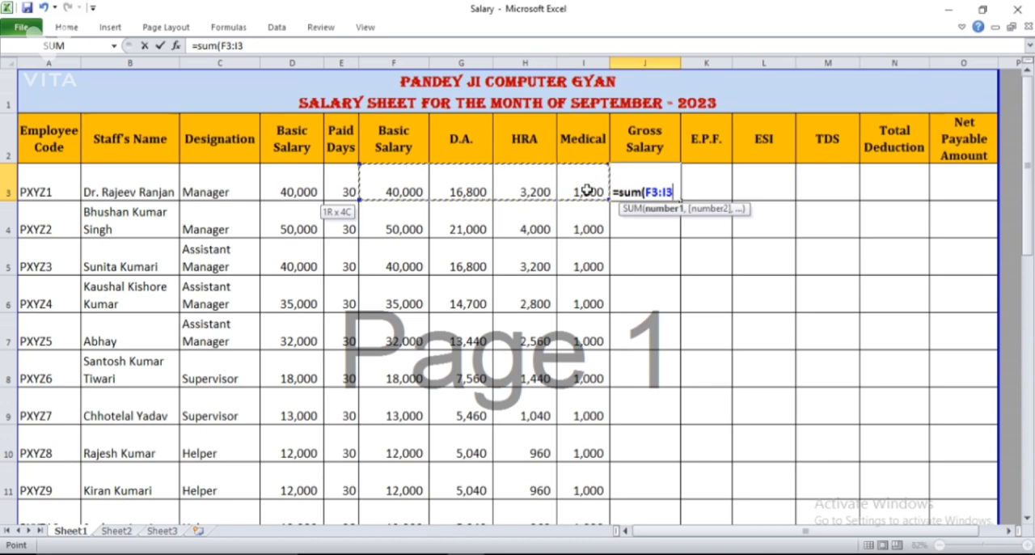
{"action": "type", "text": ")"}
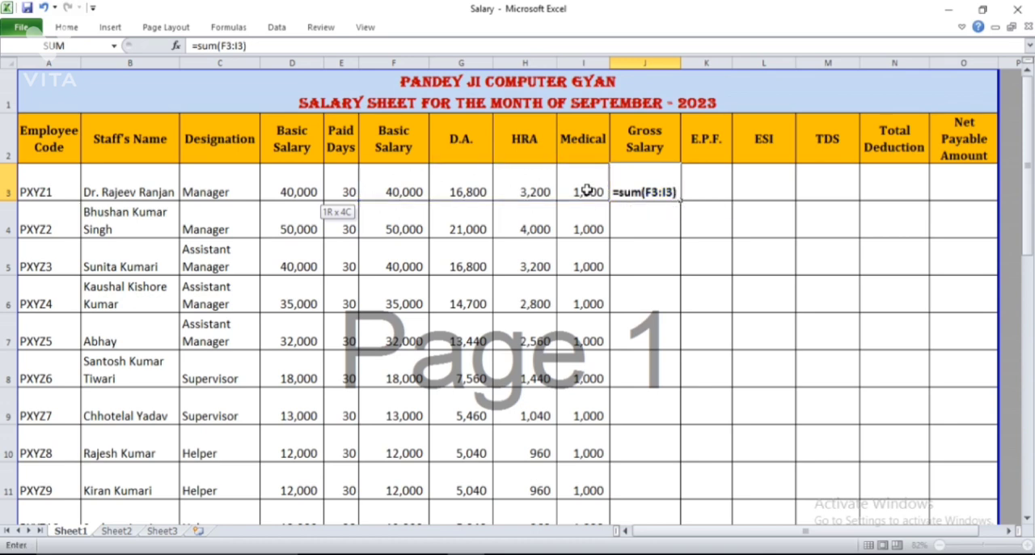
{"action": "key", "text": "Return"}
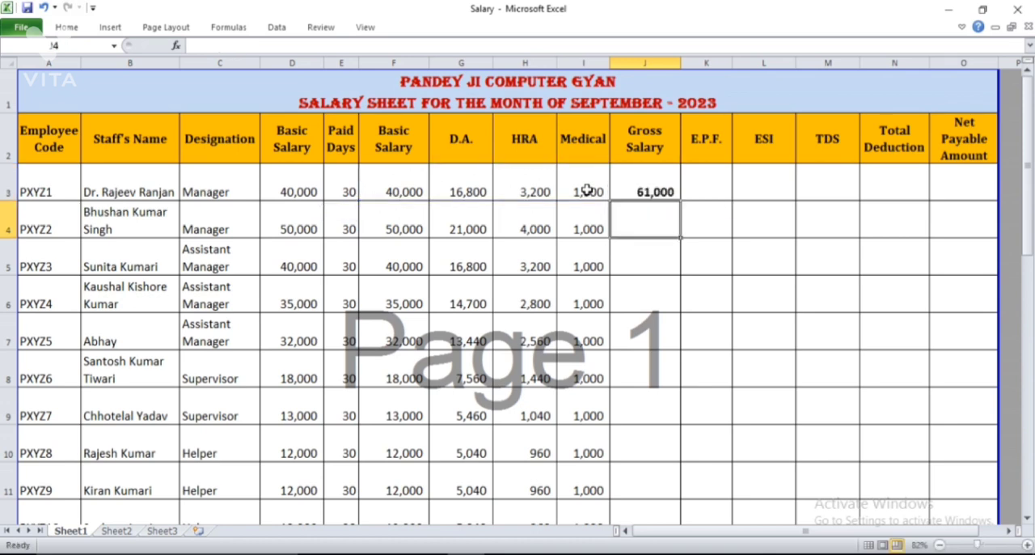
Copy the gross salary formula from J3 down column J to all the remaining employees' rows
{"action": "key", "text": "Up"}
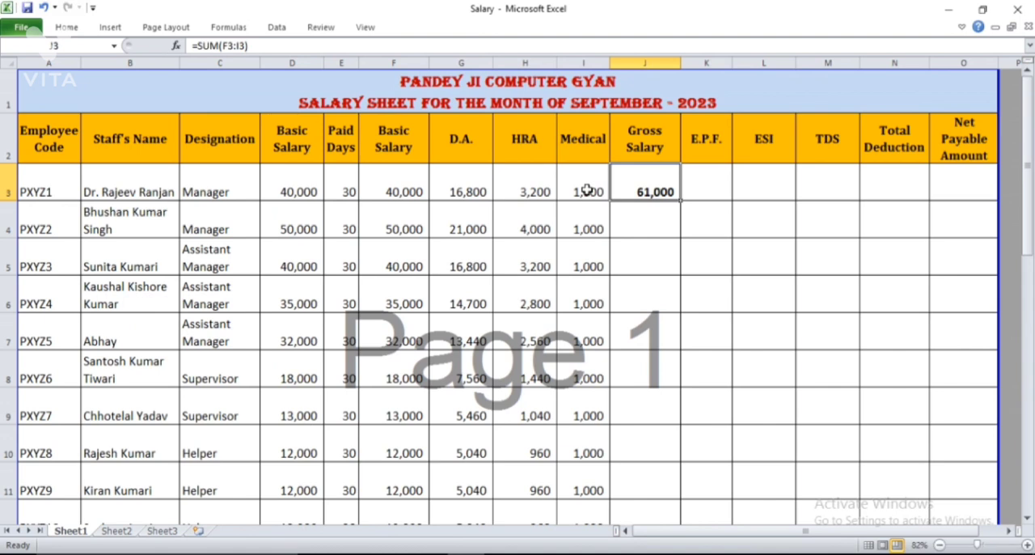
{"action": "key", "text": "ctrl+c"}
{"action": "key", "text": "Down"}
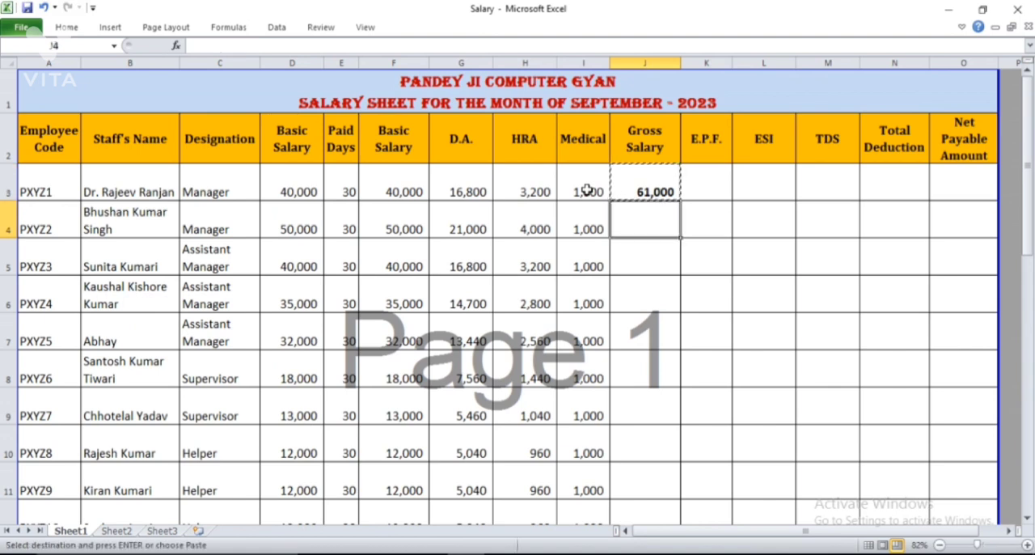
{"action": "key", "text": "shift+Down"}
{"action": "key", "text": "ctrl+shift+Down"}
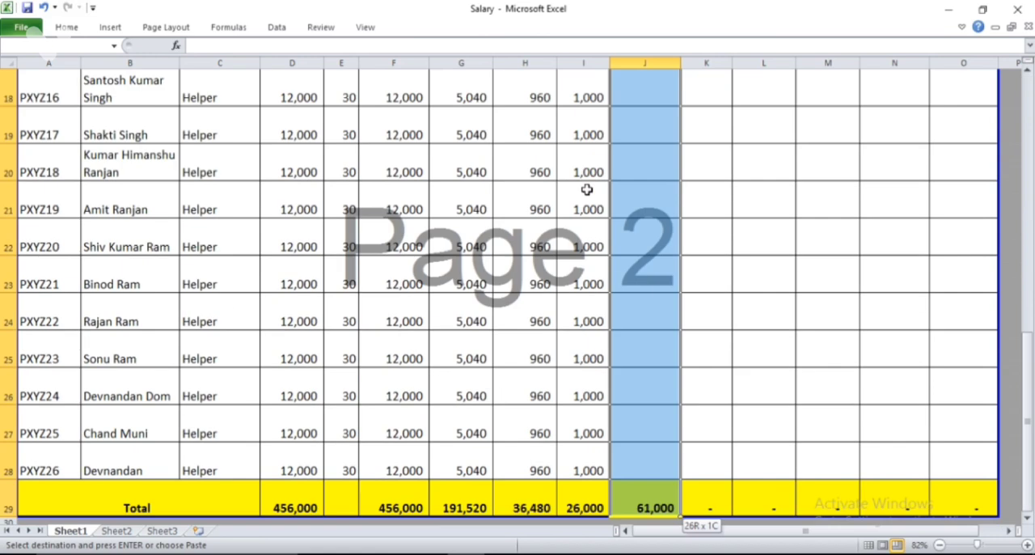
{"action": "key", "text": "Return"}
{"action": "key", "text": "Up"}
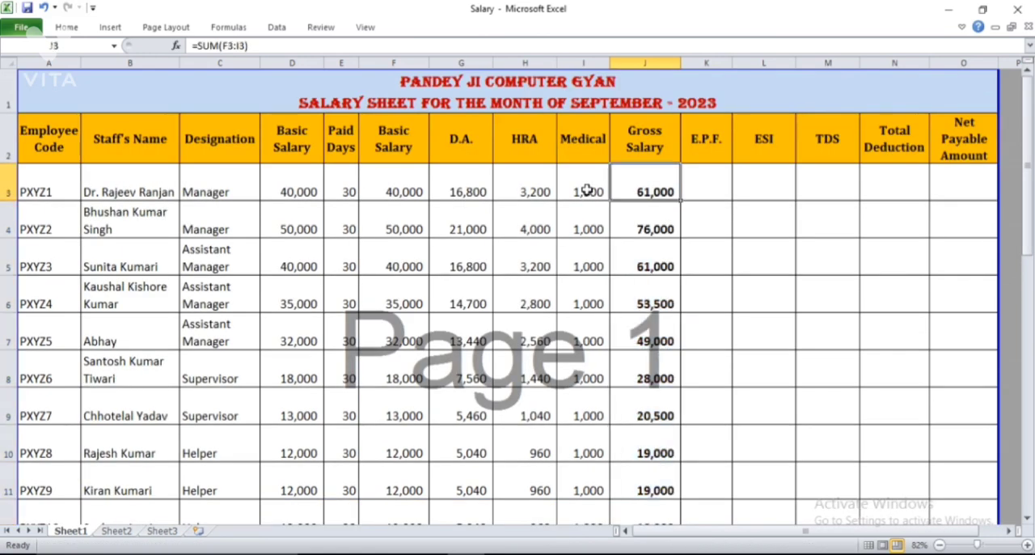
Set the paid days to 28 for the first employee in E3 and 15 for the second in E4
{"action": "key", "text": "Left"}
{"action": "key", "text": "Left"}
{"action": "key", "text": "Left"}
{"action": "key", "text": "Left"}
{"action": "key", "text": "Left"}
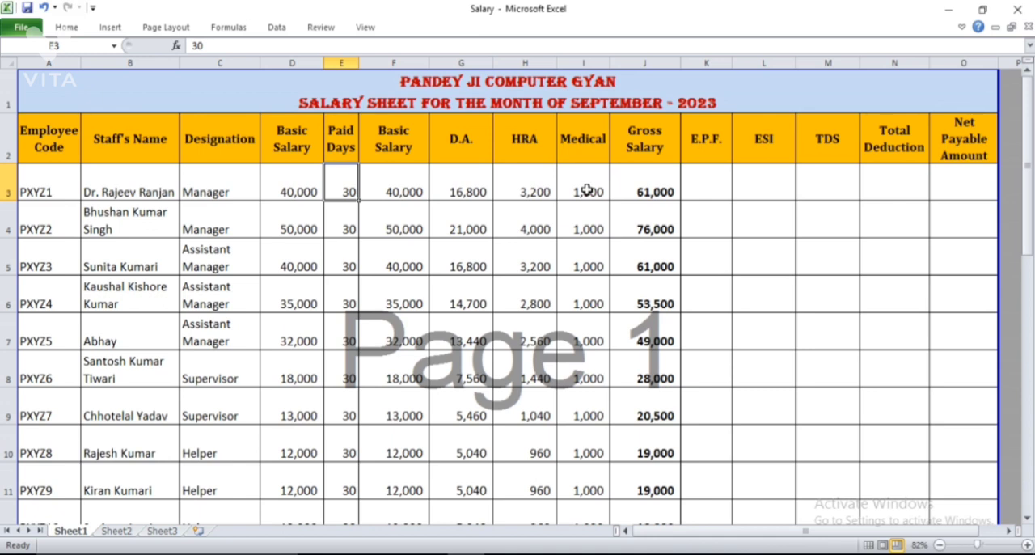
{"action": "type", "text": "28"}
{"action": "key", "text": "Return"}
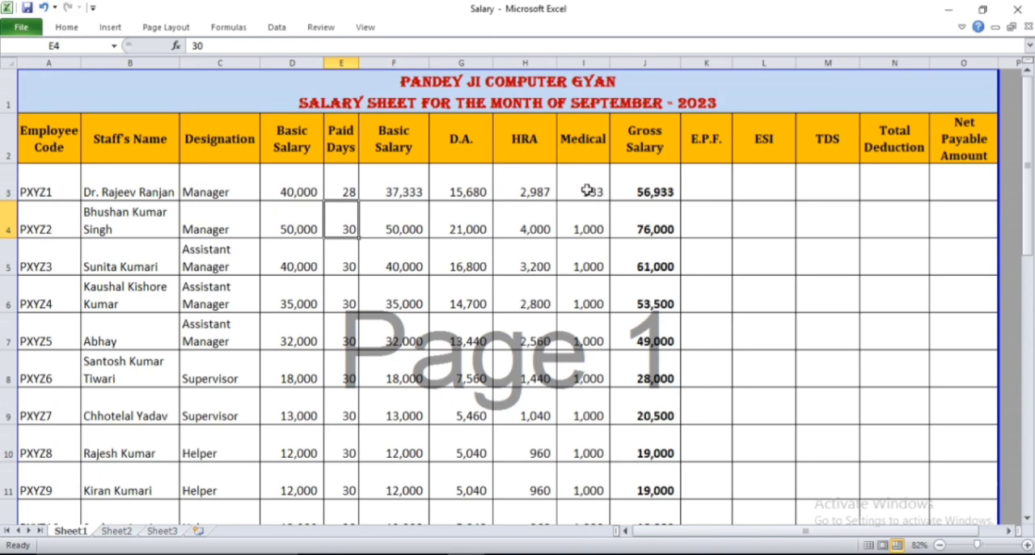
{"action": "type", "text": "15"}
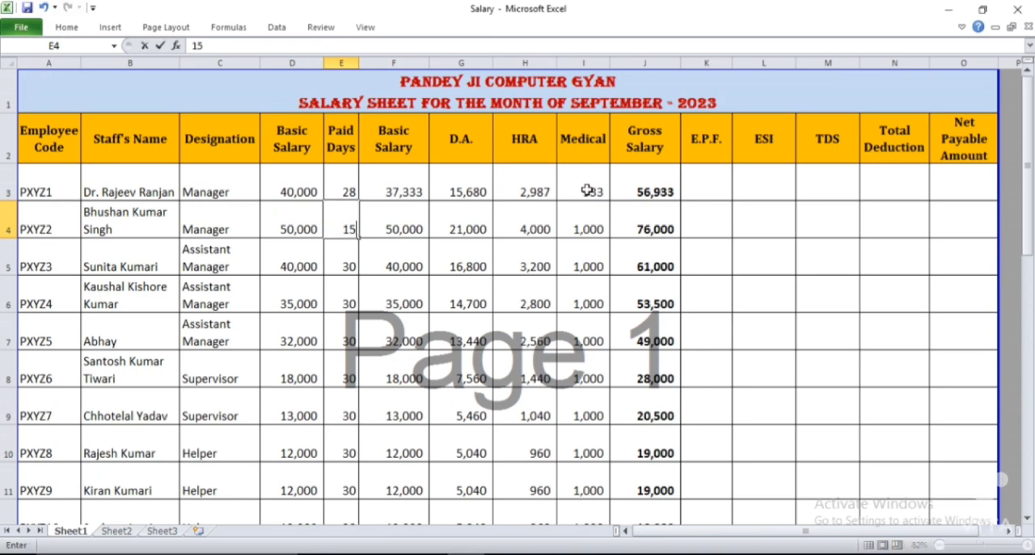
{"action": "key", "text": "Return"}
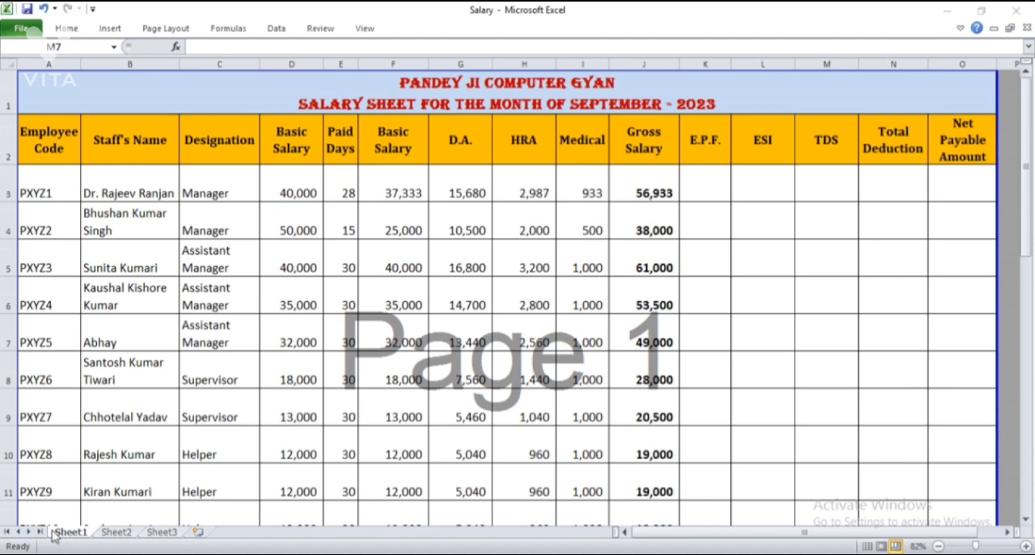
Begin the first employee's E.P.F. formula in K3 with an IF function testing D3<15000
{"action": "left_click", "coordinate": [792, 195]}
{"action": "left_click", "coordinate": [298, 198]}
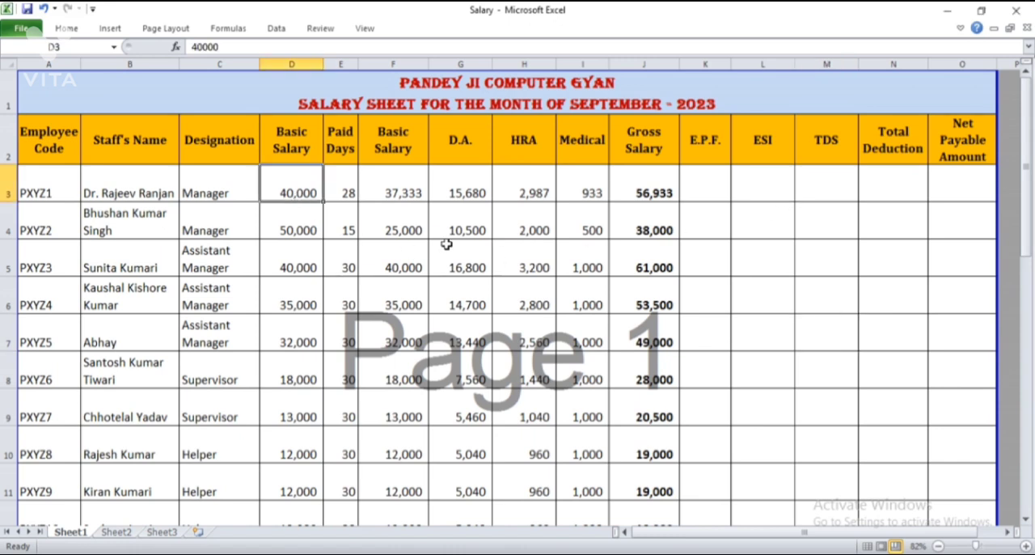
{"action": "left_click", "coordinate": [702, 181]}
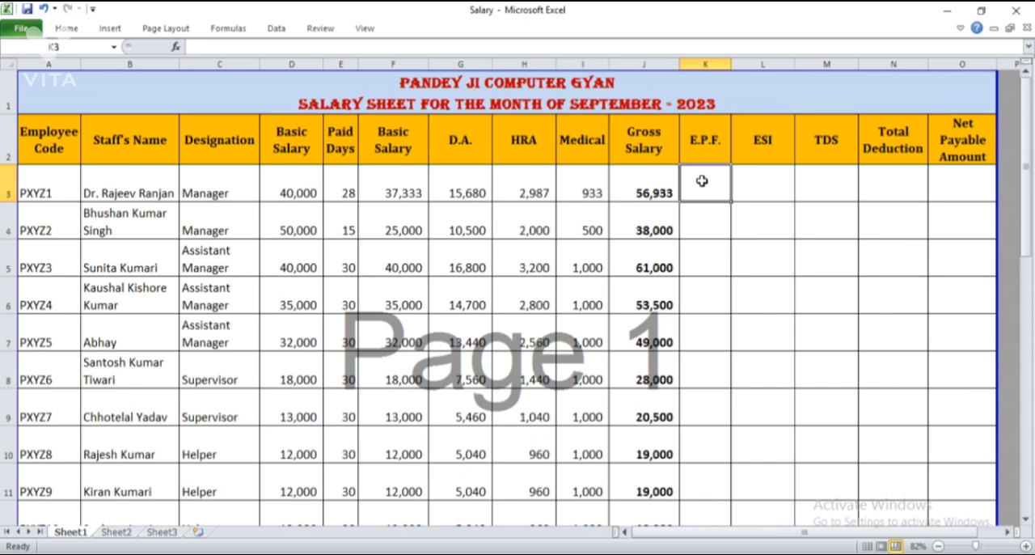
{"action": "type", "text": "="}
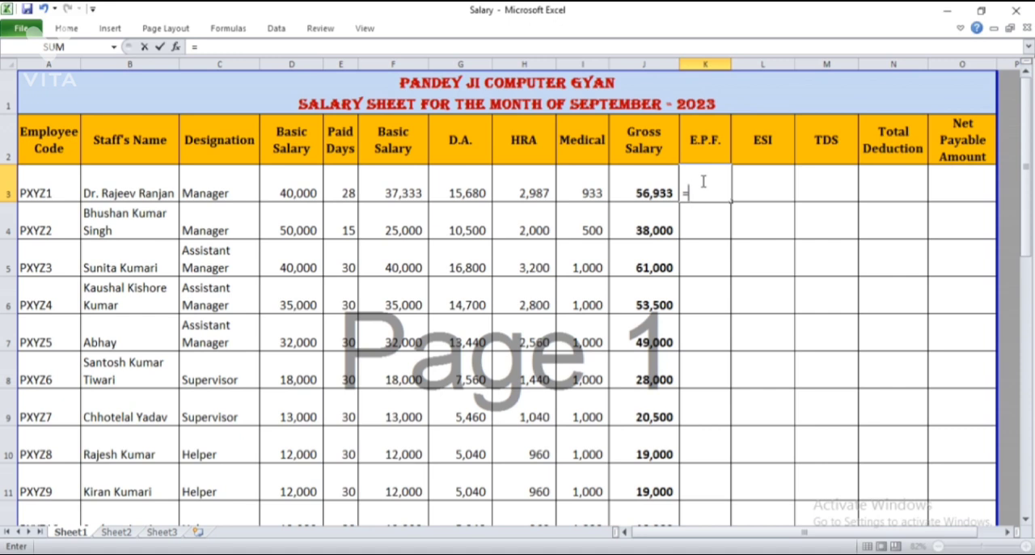
{"action": "type", "text": "if"}
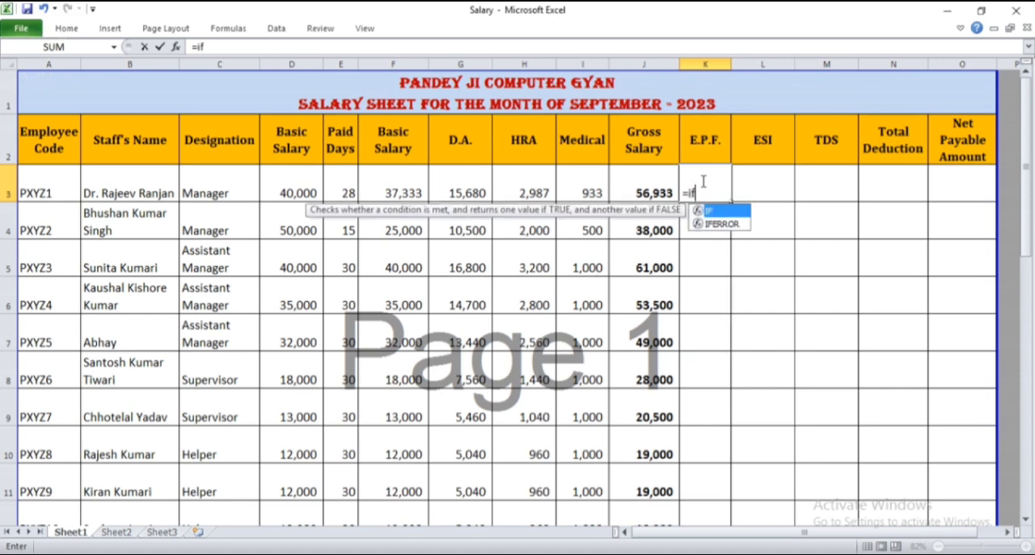
{"action": "type", "text": "("}
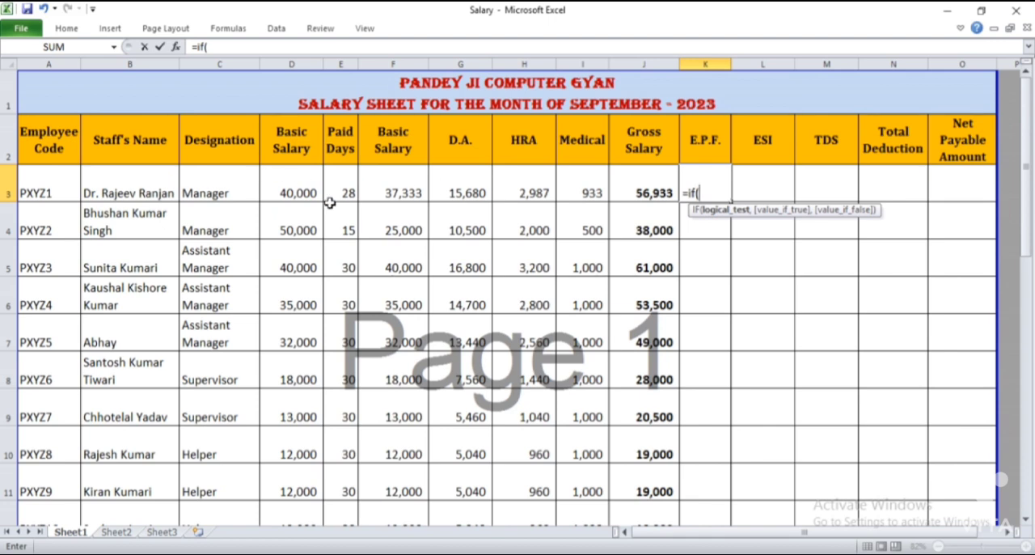
{"action": "left_click", "coordinate": [299, 192]}
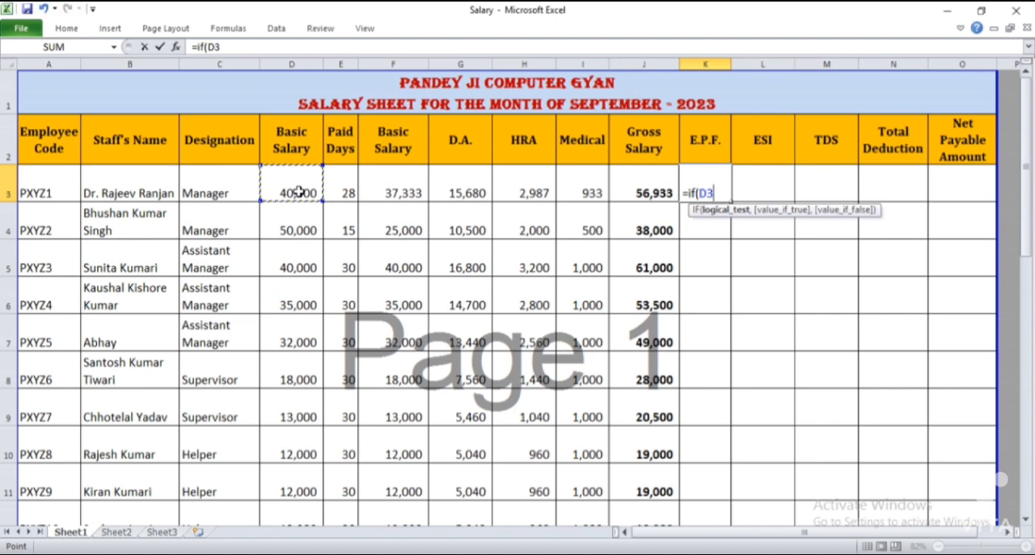
{"action": "type", "text": "<1500"}
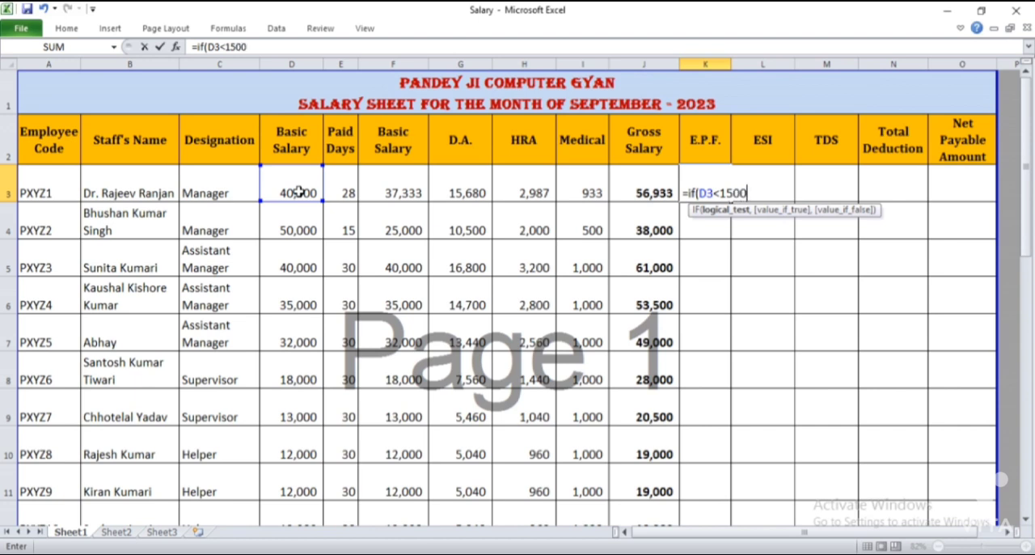
{"action": "type", "text": "0,"}
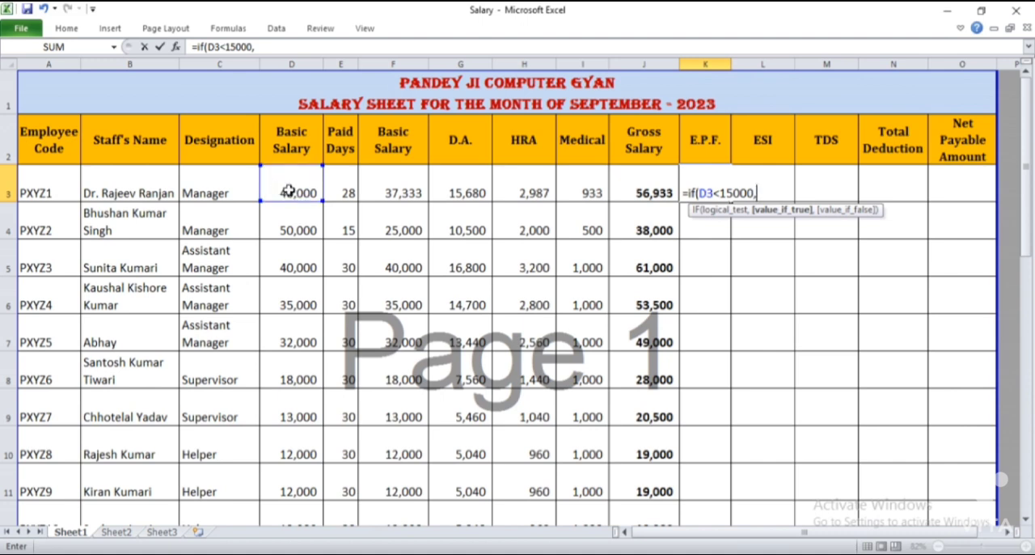
Add D3/30*E3*12% as the value the E.P.F. formula returns when its first condition is true
{"action": "left_click", "coordinate": [289, 190]}
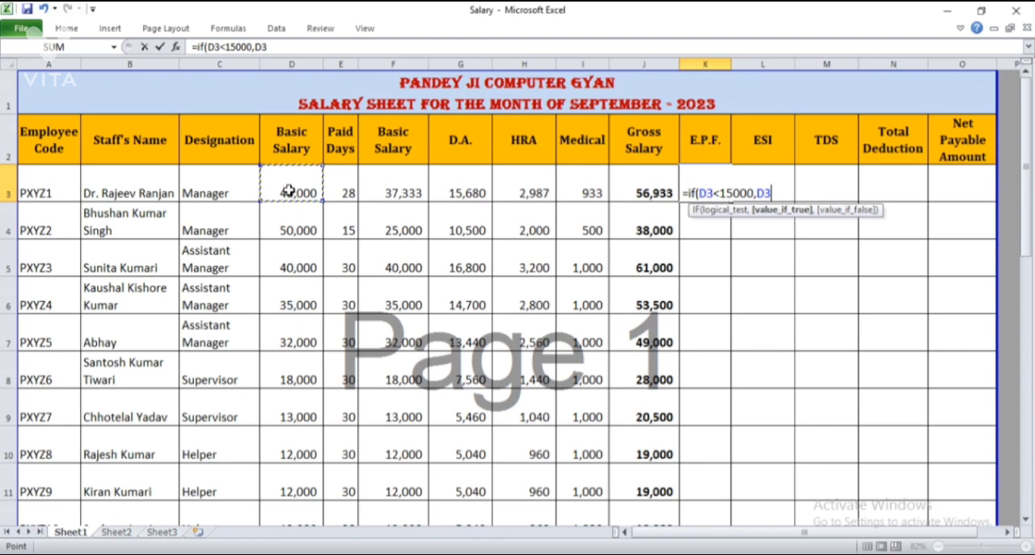
{"action": "type", "text": "/30"}
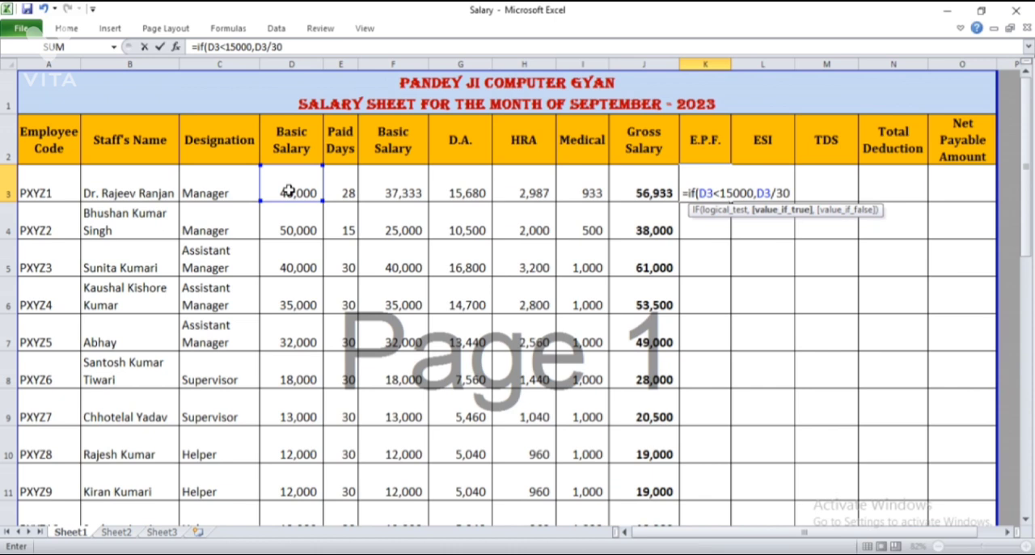
{"action": "type", "text": "*"}
{"action": "left_click", "coordinate": [354, 185]}
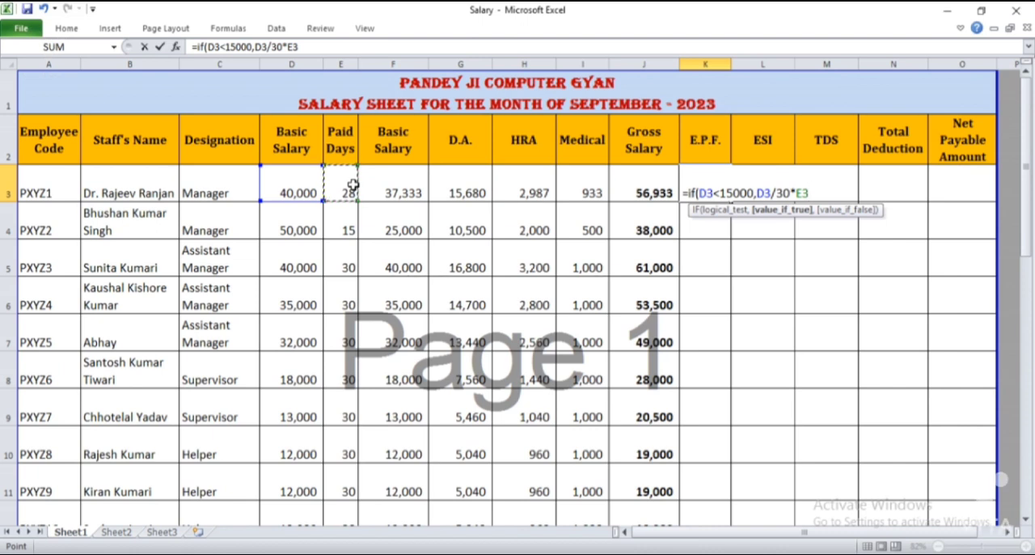
{"action": "type", "text": "*12"}
{"action": "type", "text": "%"}
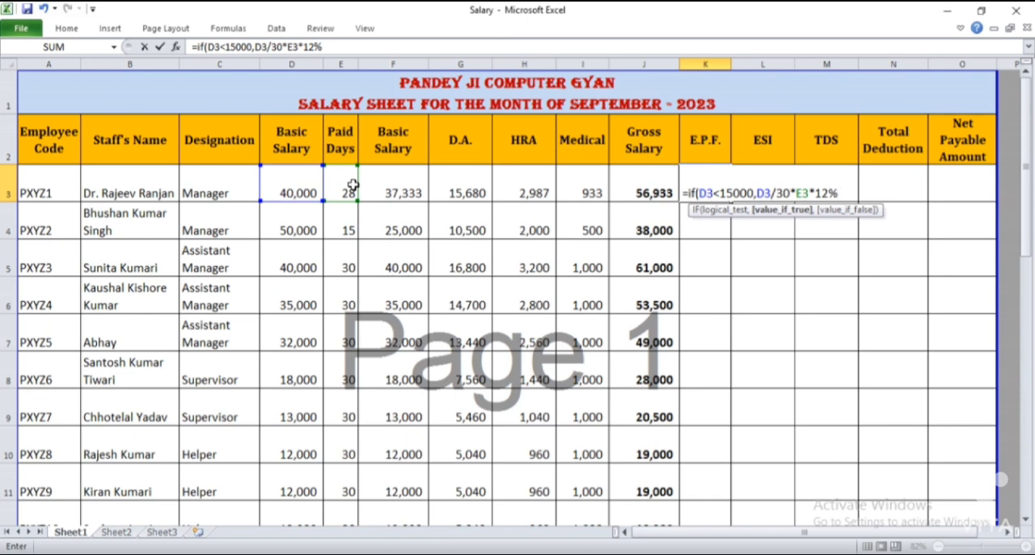
{"action": "type", "text": ","}
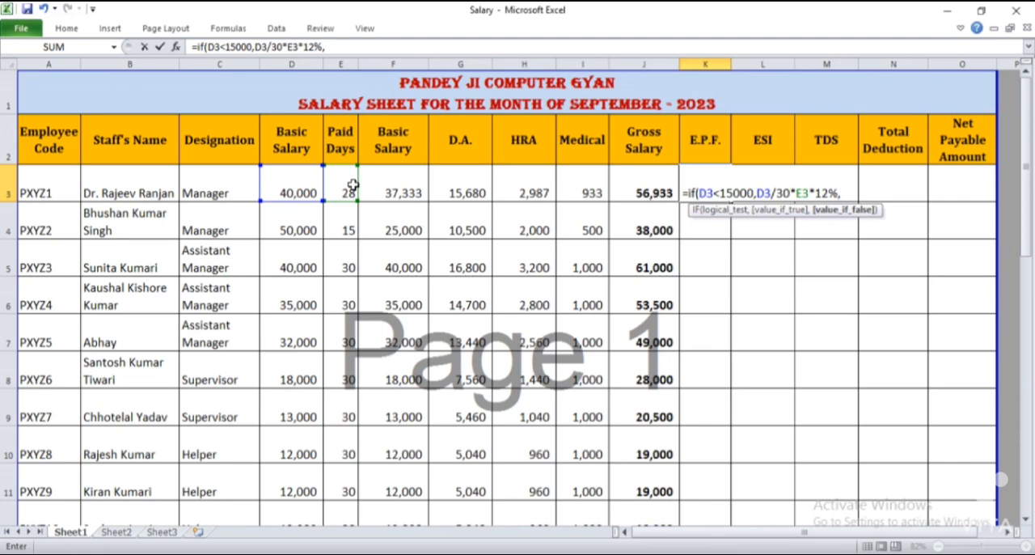
{"action": "type", "text": "if"}
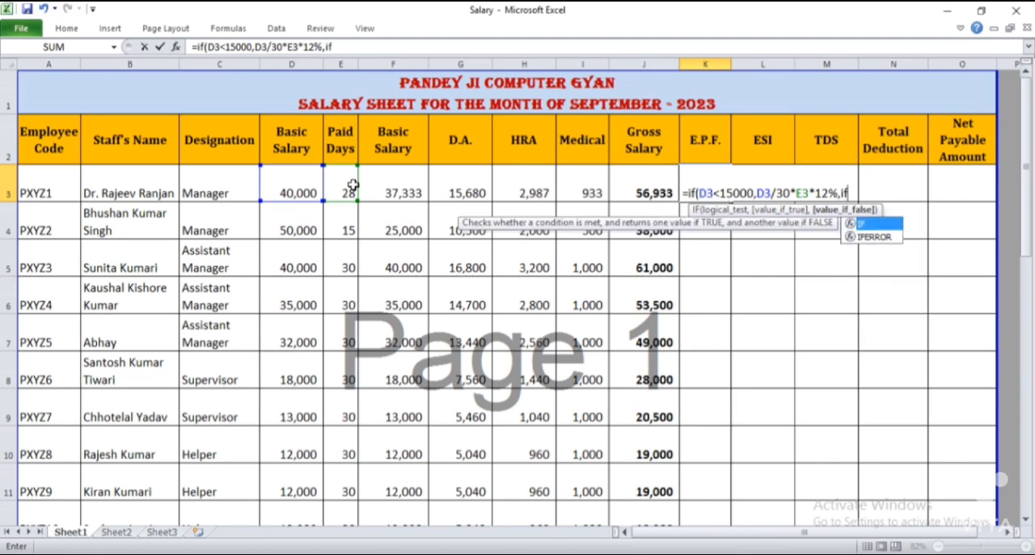
{"action": "type", "text": "("}
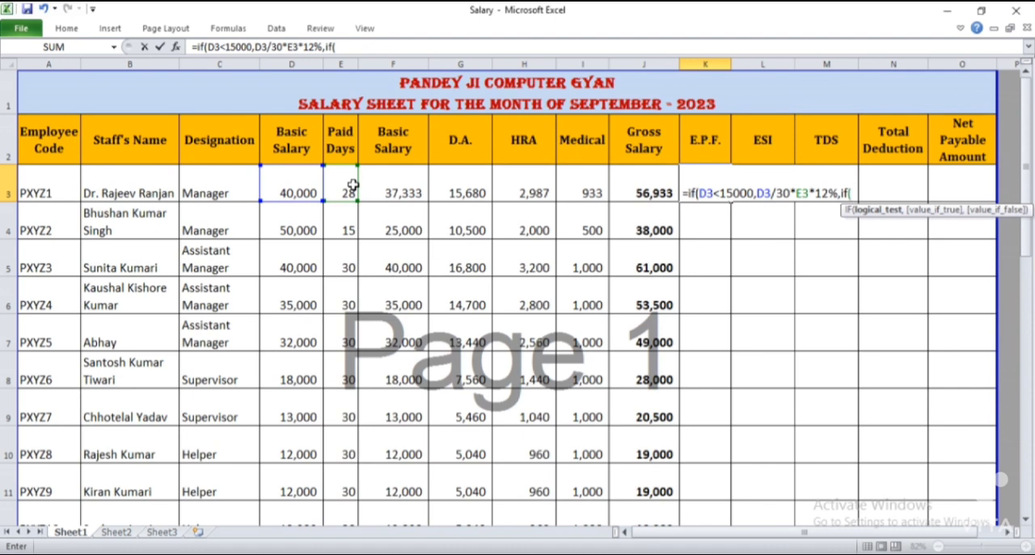
Nest a second IF function testing D3>=15000 in the false argument of the E.P.F. formula
{"action": "left_click", "coordinate": [299, 189]}
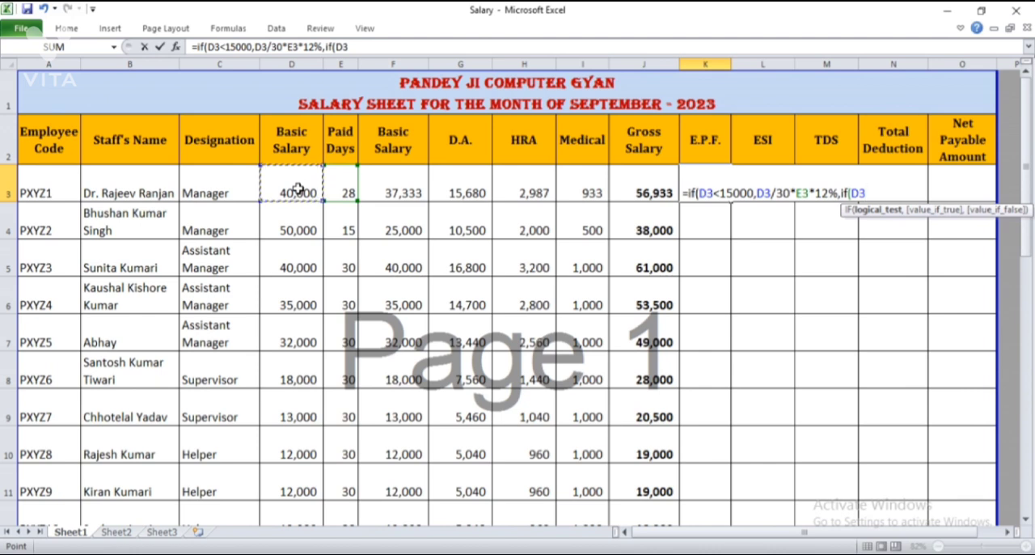
{"action": "type", "text": ">="}
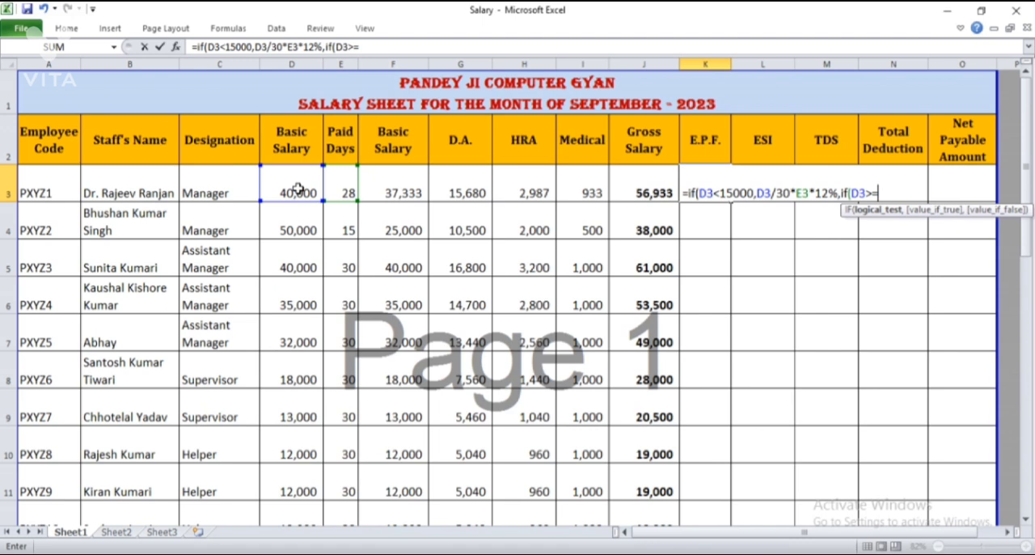
{"action": "type", "text": "15000"}
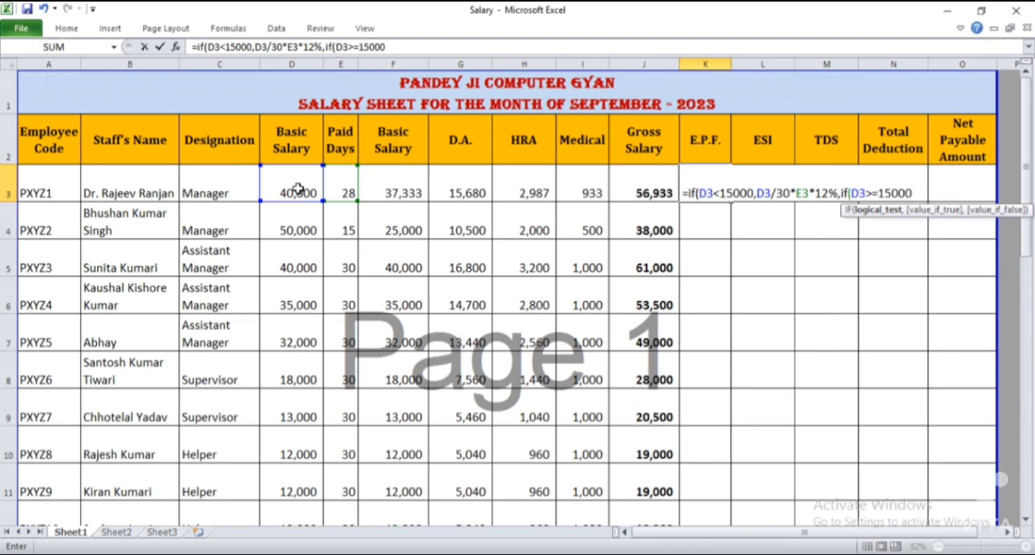
{"action": "type", "text": ","}
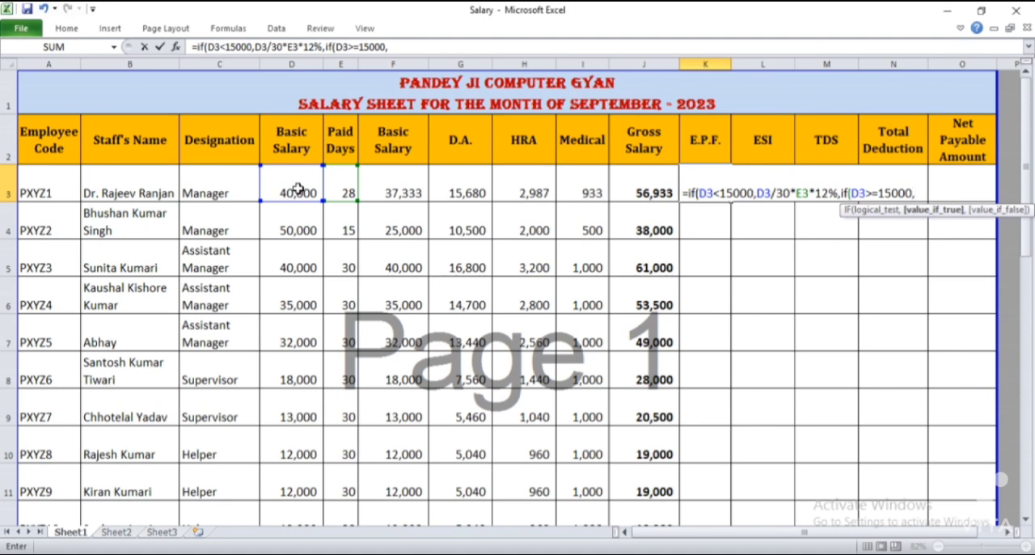
Give the nested IF the true value 15000/30*E3*12% and enter the E.P.F. formula in K3, accepting the added closing parenthesis
{"action": "type", "text": "1500"}
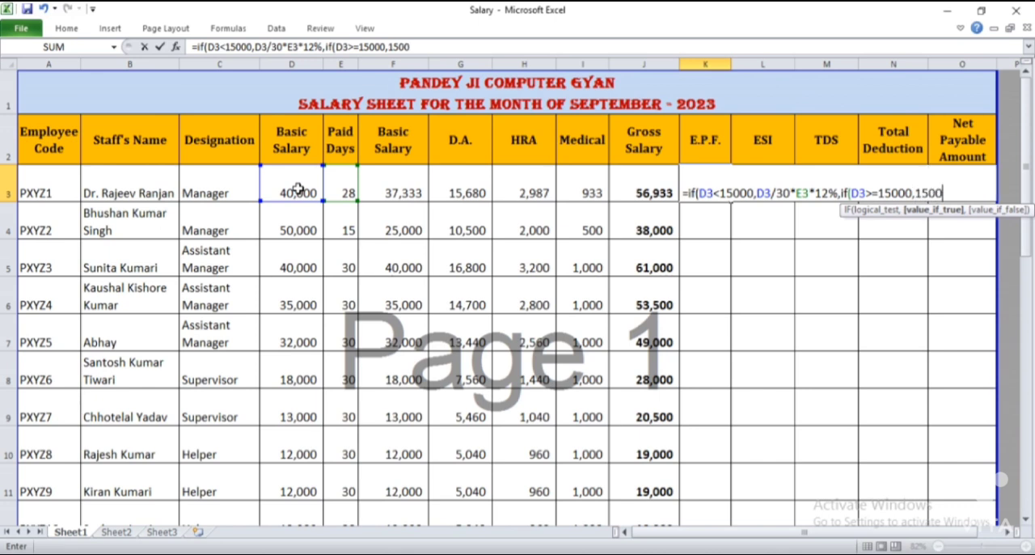
{"action": "type", "text": "0/30*"}
{"action": "left_click", "coordinate": [337, 190]}
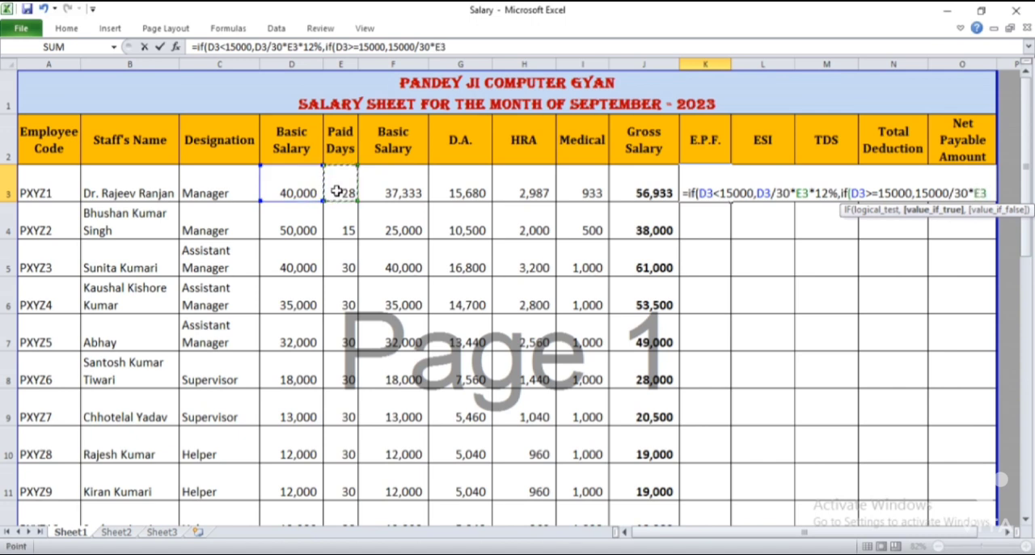
{"action": "type", "text": "*12"}
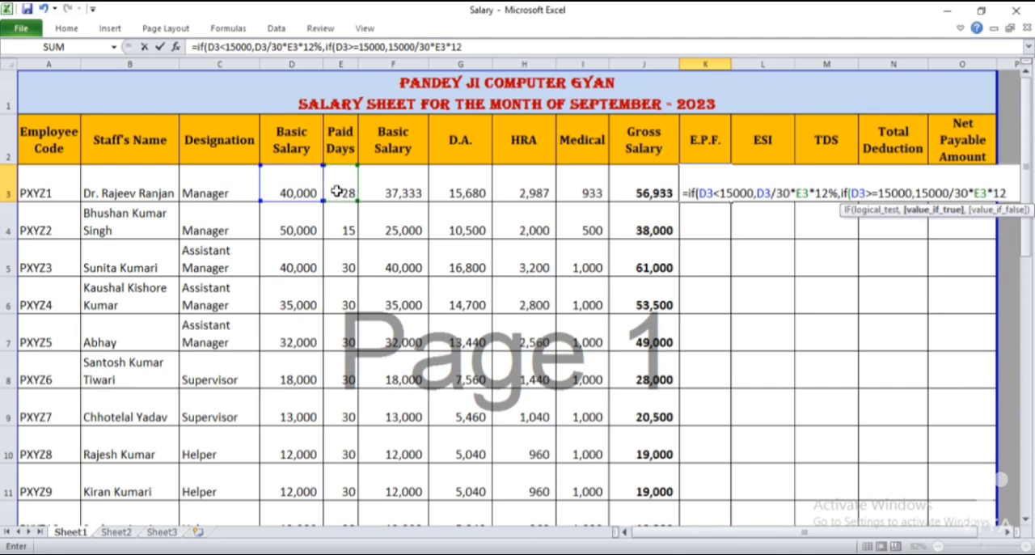
{"action": "type", "text": "%"}
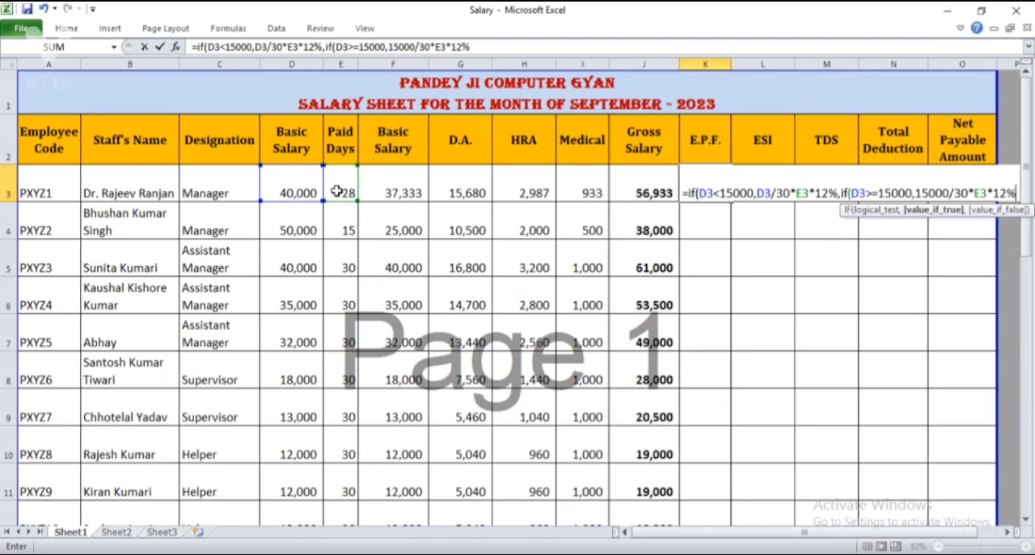
{"action": "type", "text": ")"}
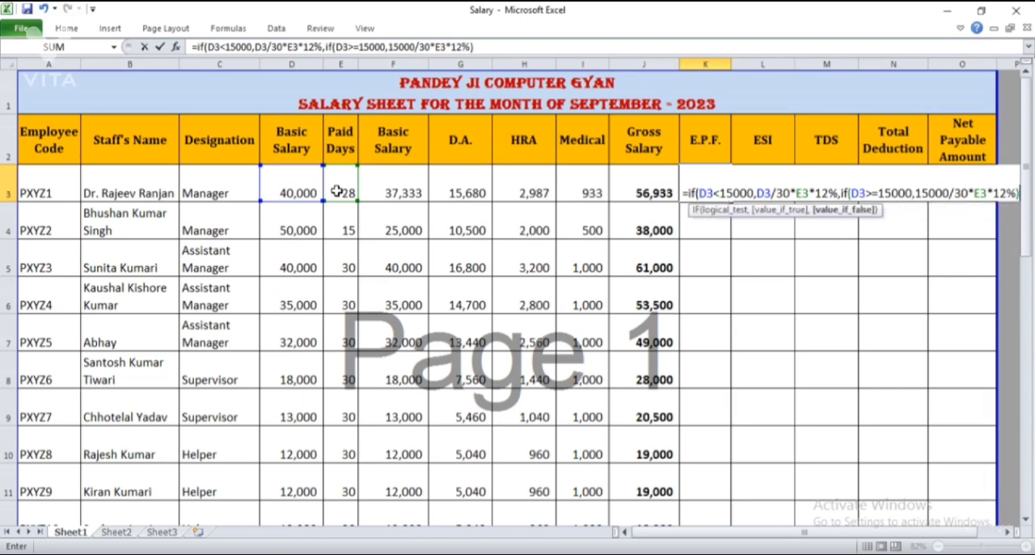
{"action": "key", "text": "Return"}
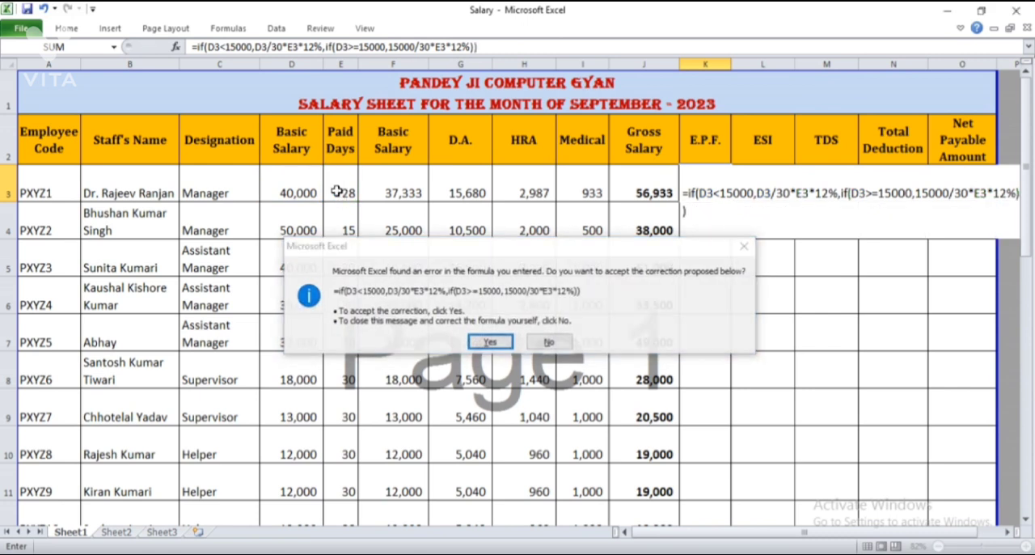
{"action": "key", "text": "Return"}
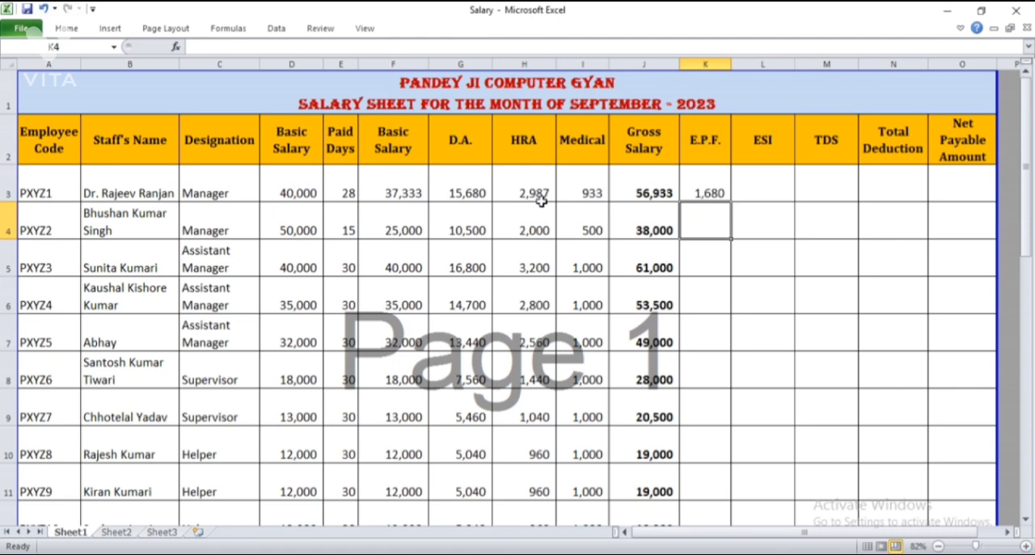
{"action": "left_click", "coordinate": [716, 174]}
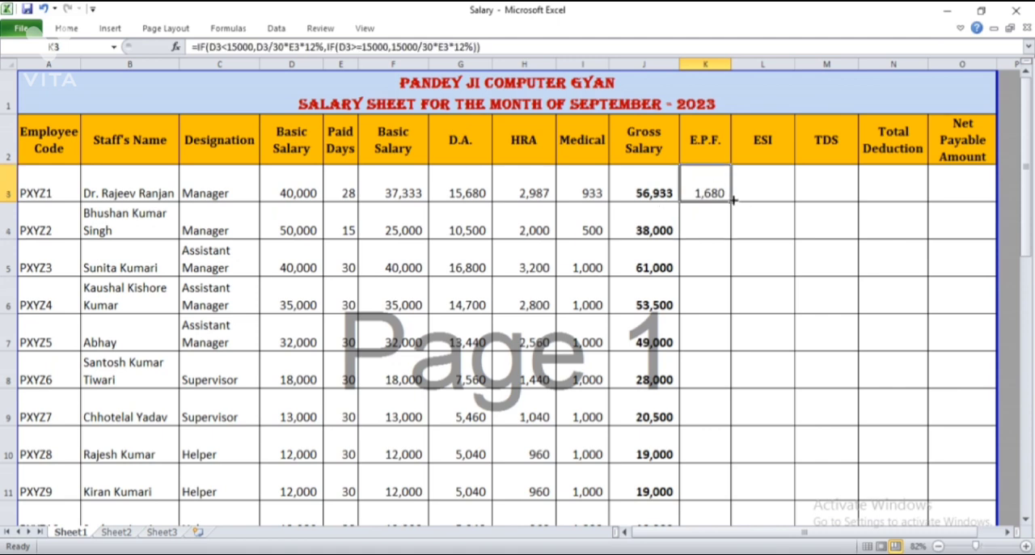
Copy the E.P.F. formula from K3 down to every other employee in K4:K28
{"action": "key", "text": "ctrl+c"}
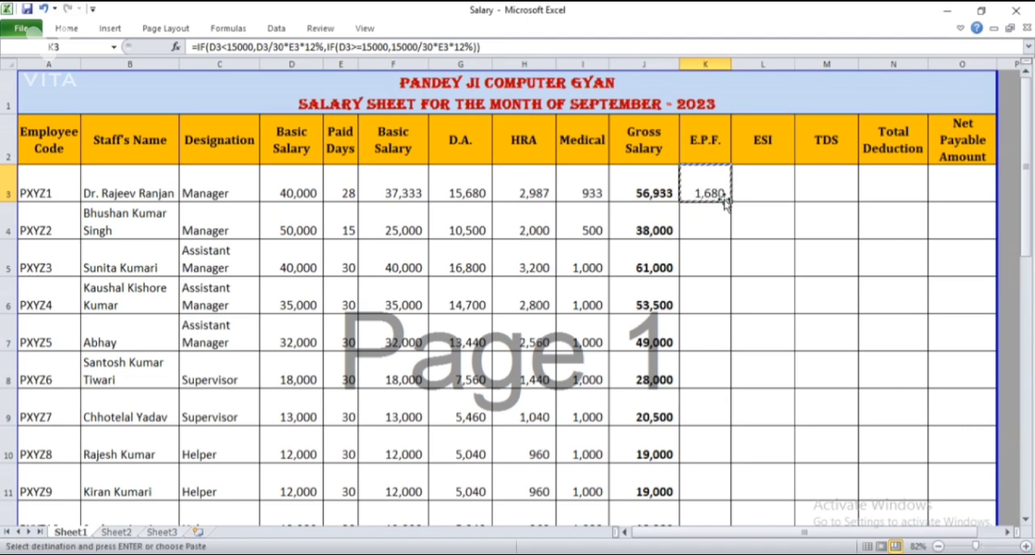
{"action": "key", "text": "Down"}
{"action": "key", "text": "ctrl+shift+Down"}
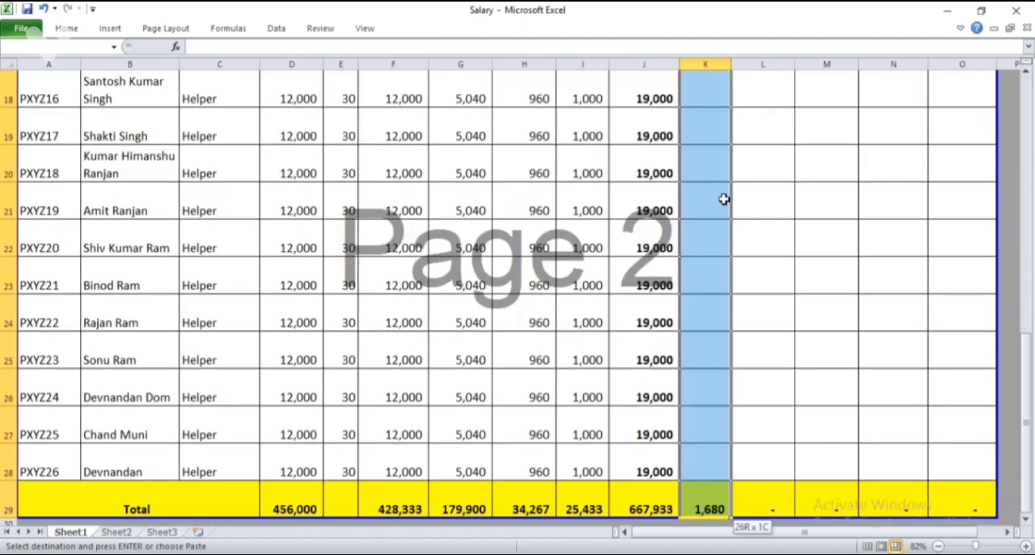
{"action": "key", "text": "Return"}
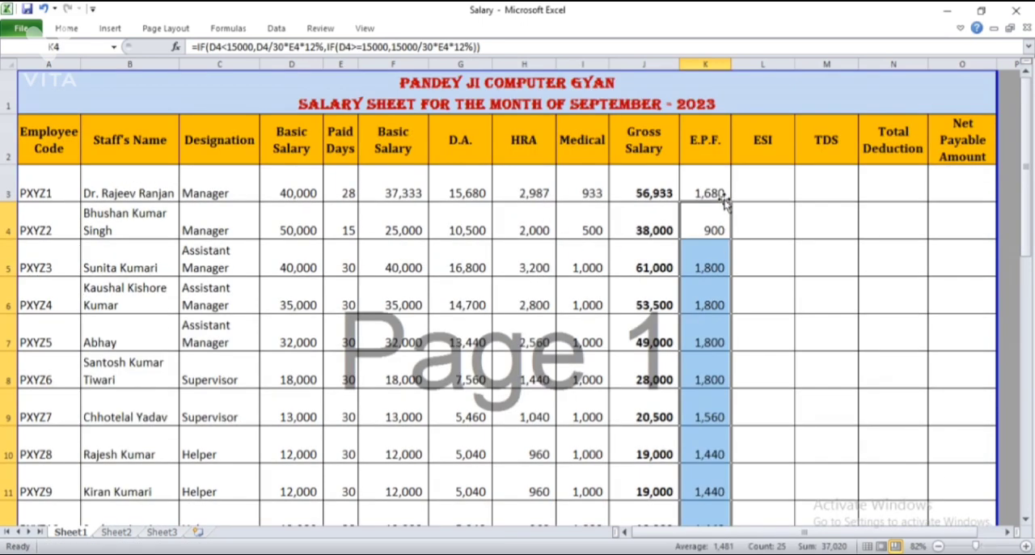
Check the copied E.P.F. amounts and formulas against the employees' basic salaries on both sides of the 15000 limit
{"action": "left_click", "coordinate": [691, 429]}
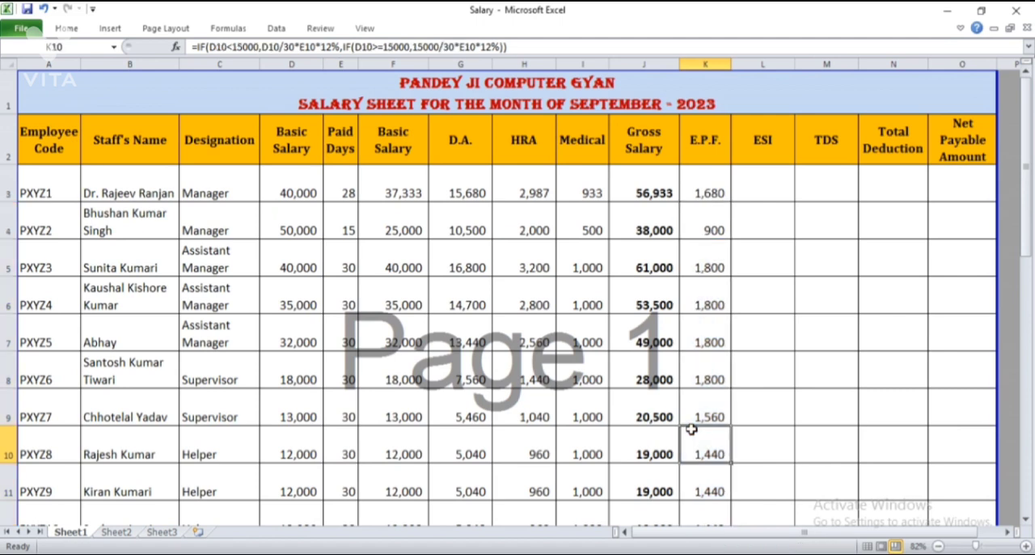
{"action": "key", "text": "Down"}
{"action": "key", "text": "Down"}
{"action": "key", "text": "Down"}
{"action": "key", "text": "Down"}
{"action": "key", "text": "Down"}
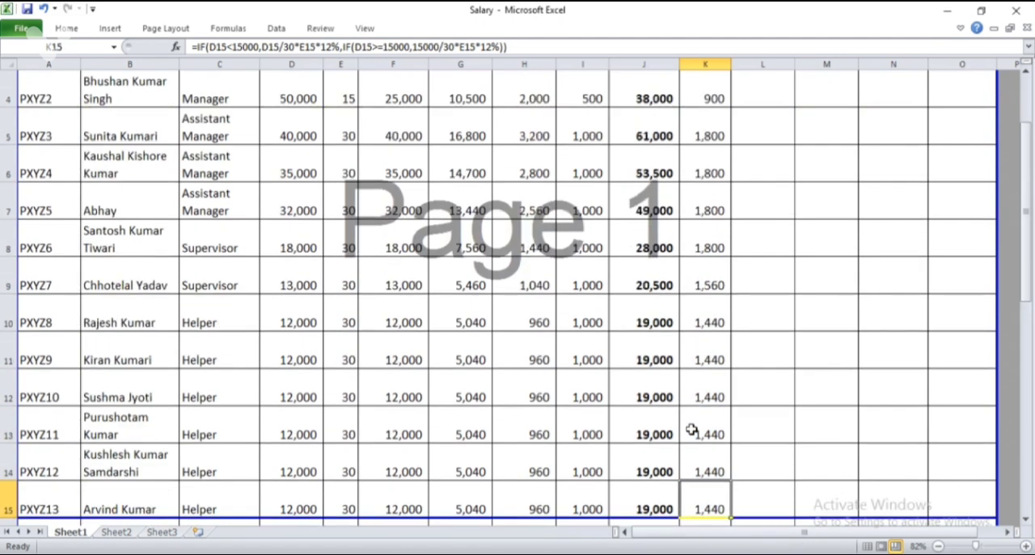
{"action": "left_click", "coordinate": [290, 204]}
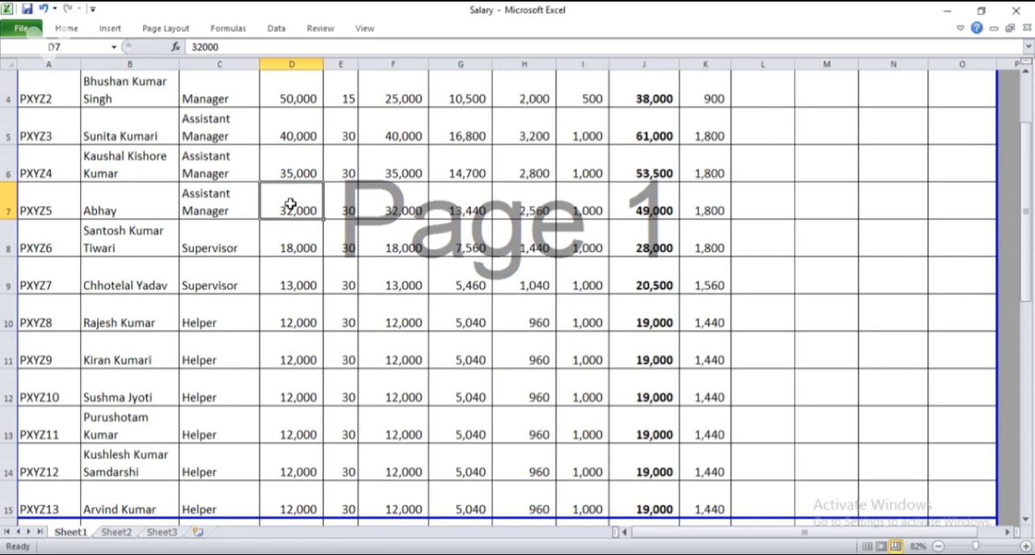
{"action": "key", "text": "Right"}
{"action": "key", "text": "Right"}
{"action": "key", "text": "Right"}
{"action": "key", "text": "Right"}
{"action": "key", "text": "Right"}
{"action": "key", "text": "Right"}
{"action": "key", "text": "Right"}
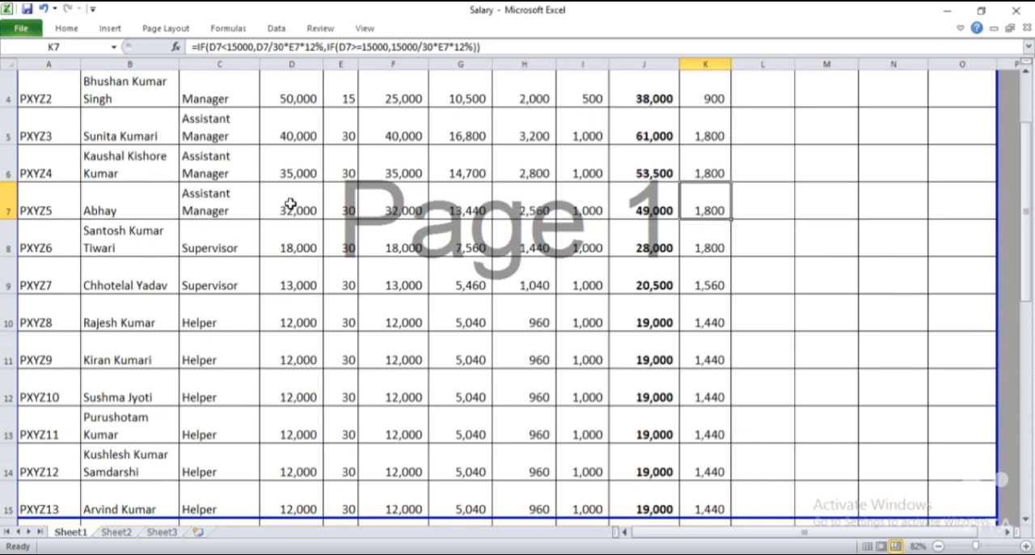
{"action": "key", "text": "Down"}
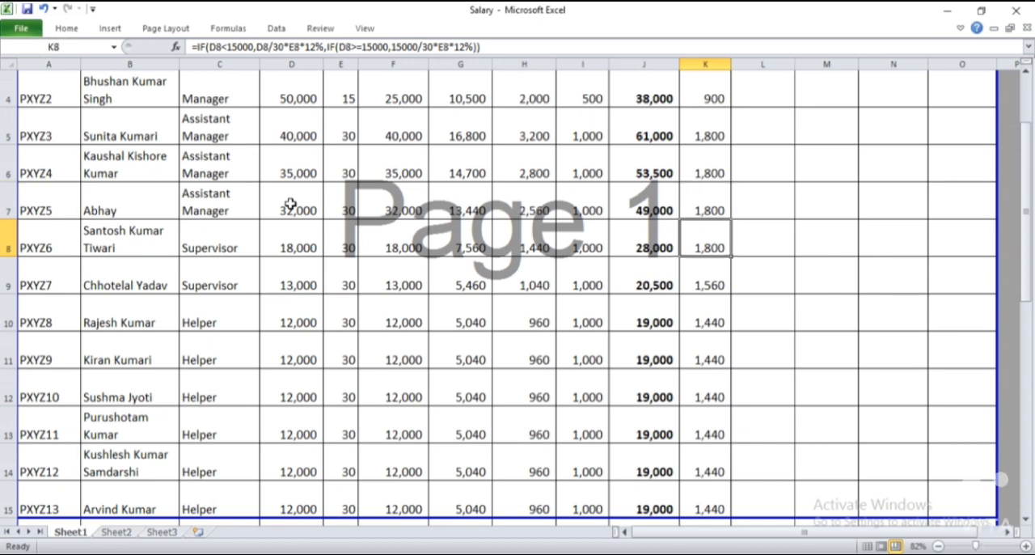
{"action": "key", "text": "Left"}
{"action": "key", "text": "Left"}
{"action": "key", "text": "Left"}
{"action": "key", "text": "Down"}
{"action": "key", "text": "Left"}
{"action": "key", "text": "Right"}
{"action": "key", "text": "Right"}
{"action": "key", "text": "Right"}
{"action": "key", "text": "Right"}
{"action": "key", "text": "Right"}
{"action": "key", "text": "Right"}
{"action": "key", "text": "Right"}
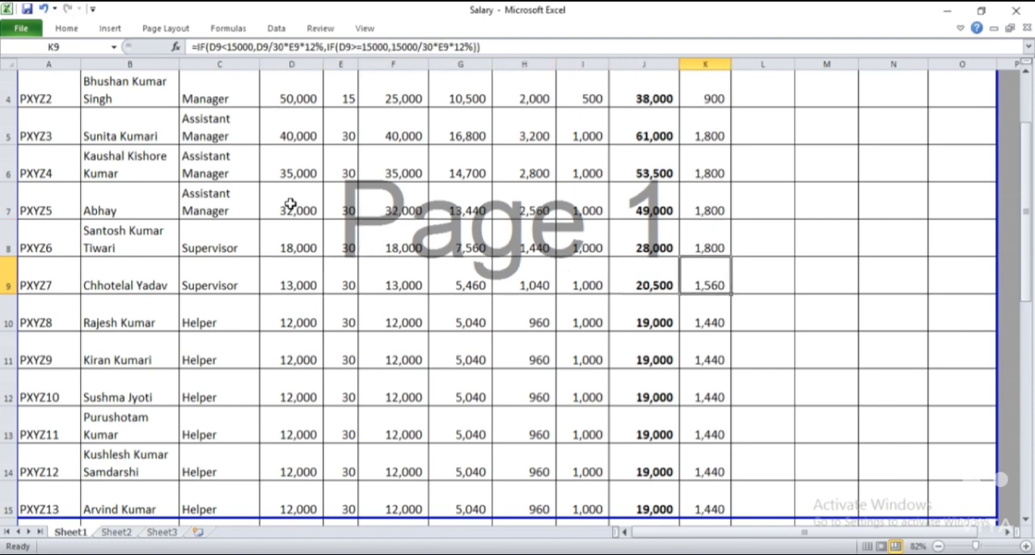
{"action": "key", "text": "Up"}
{"action": "key", "text": "Up"}
{"action": "key", "text": "Up"}
{"action": "key", "text": "Up"}
{"action": "key", "text": "Up"}
{"action": "key", "text": "Up"}
{"action": "key", "text": "Right"}
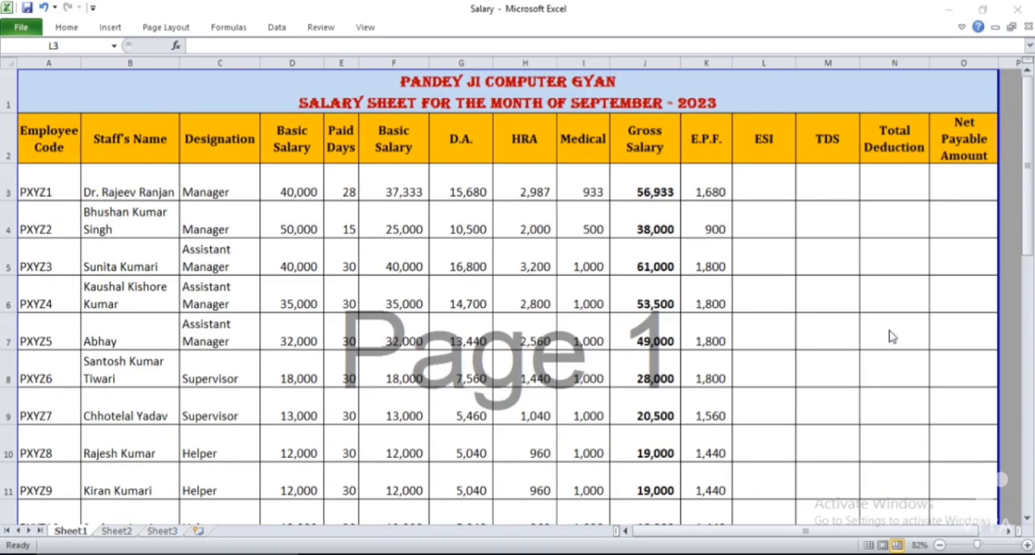
Begin the first employee's ESI formula in L3 with an IF function testing J3<21000
{"action": "left_click", "coordinate": [774, 174]}
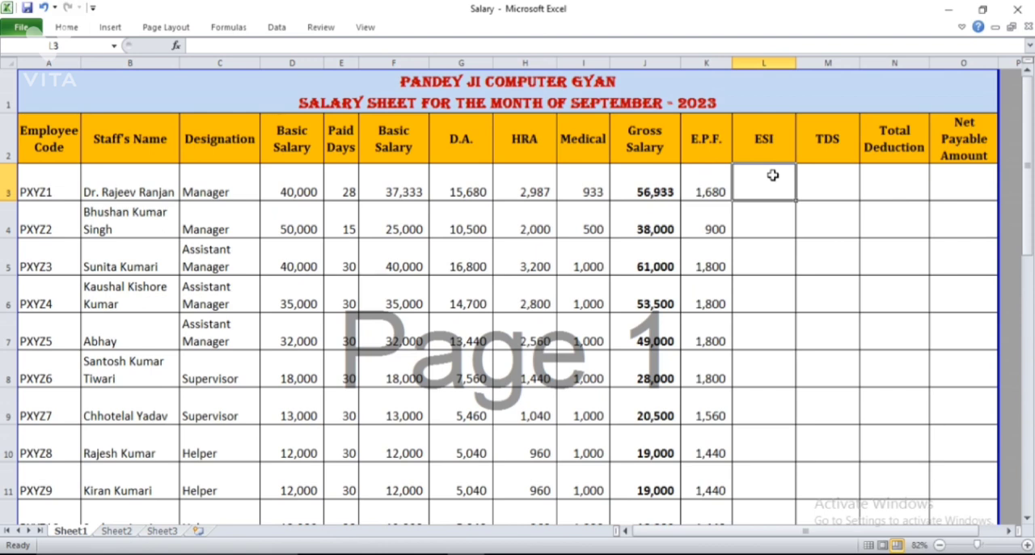
{"action": "type", "text": "="}
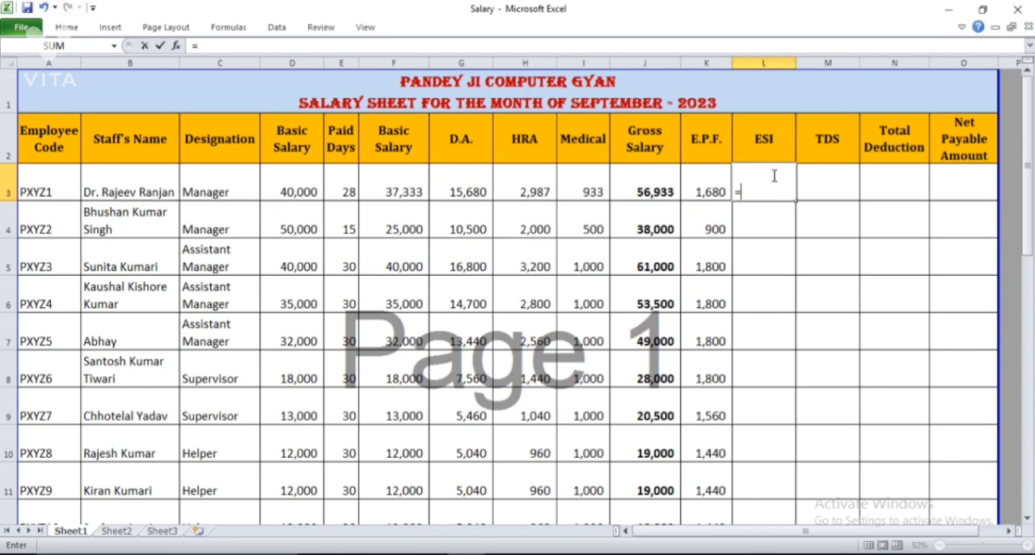
{"action": "type", "text": "if"}
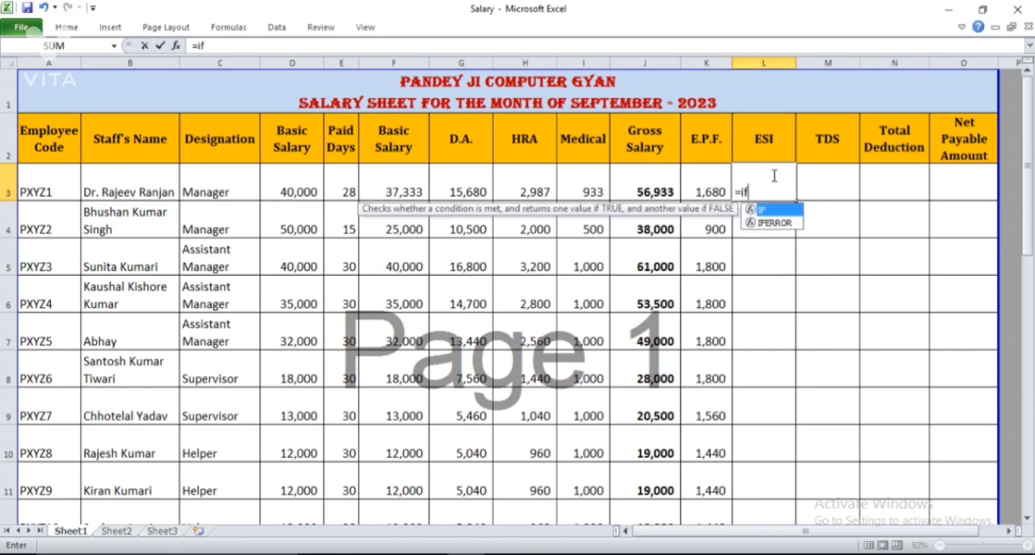
{"action": "type", "text": "("}
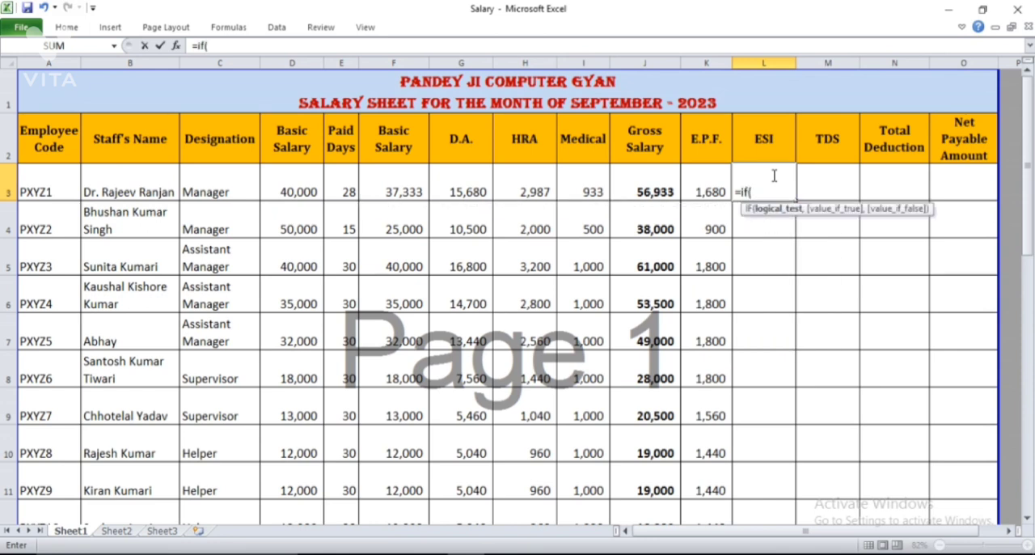
{"action": "left_click", "coordinate": [652, 188]}
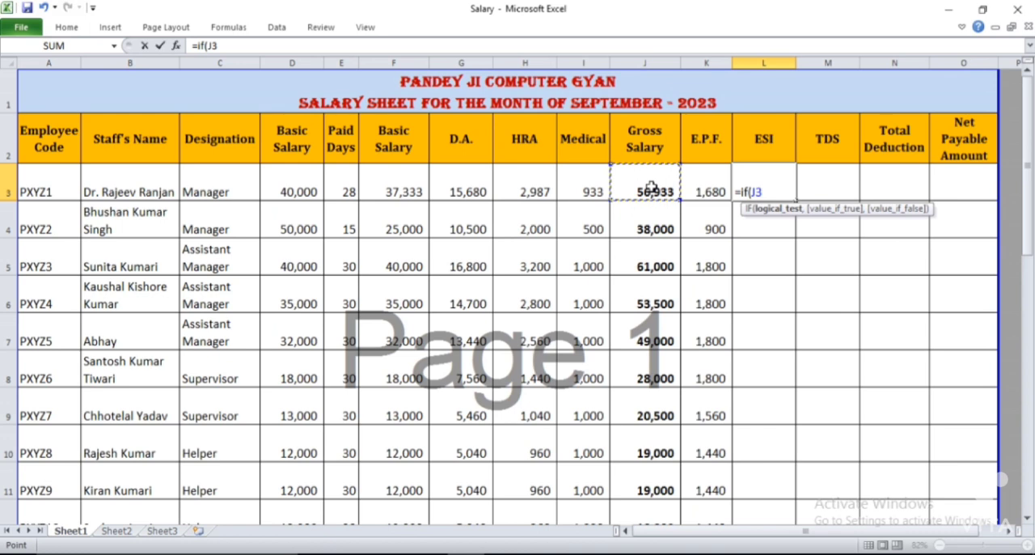
{"action": "type", "text": "<21"}
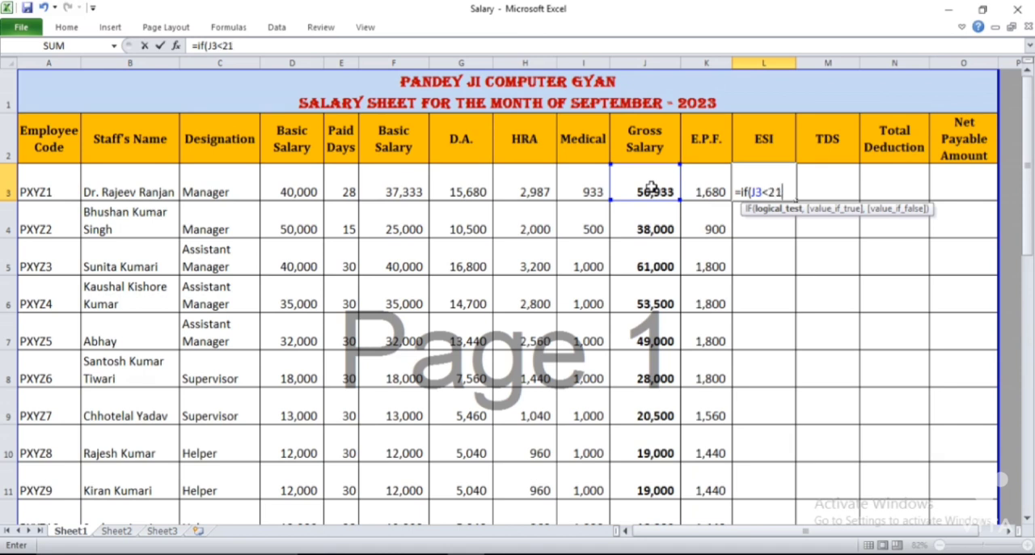
{"action": "type", "text": "000,"}
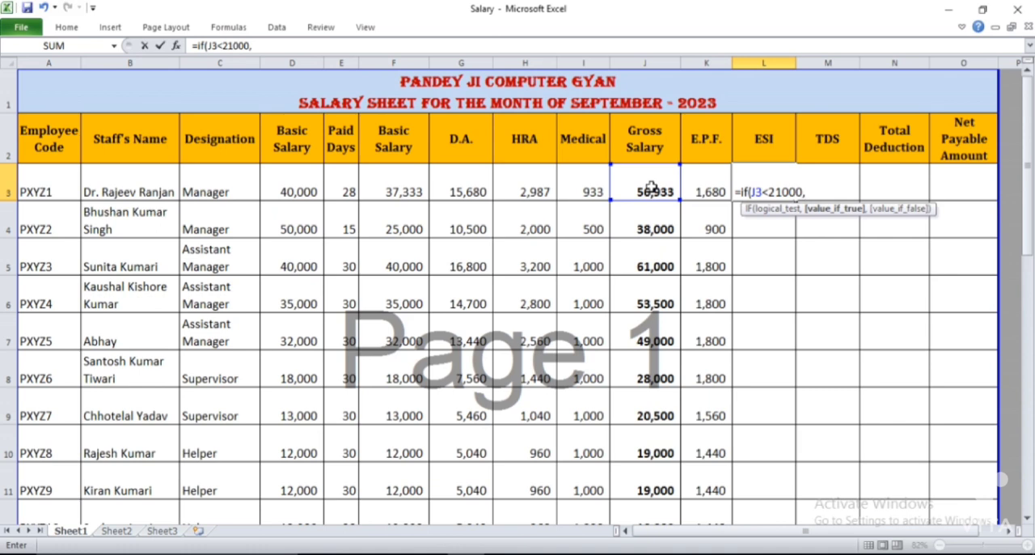
Give the ESI formula the true value (J3*0.75%) and the false value 0, and enter it in L3
{"action": "type", "text": "("}
{"action": "left_click", "coordinate": [638, 187]}
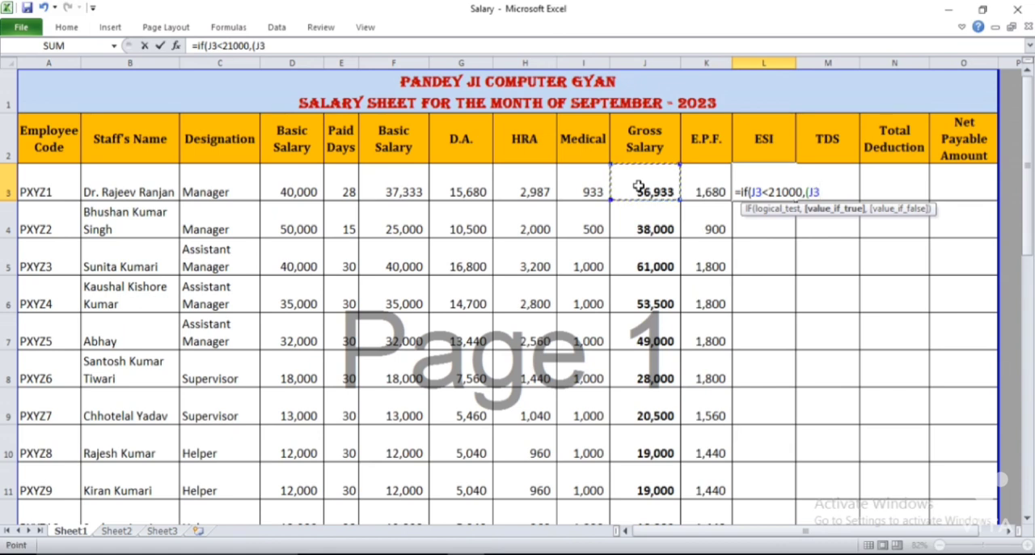
{"action": "type", "text": "*0"}
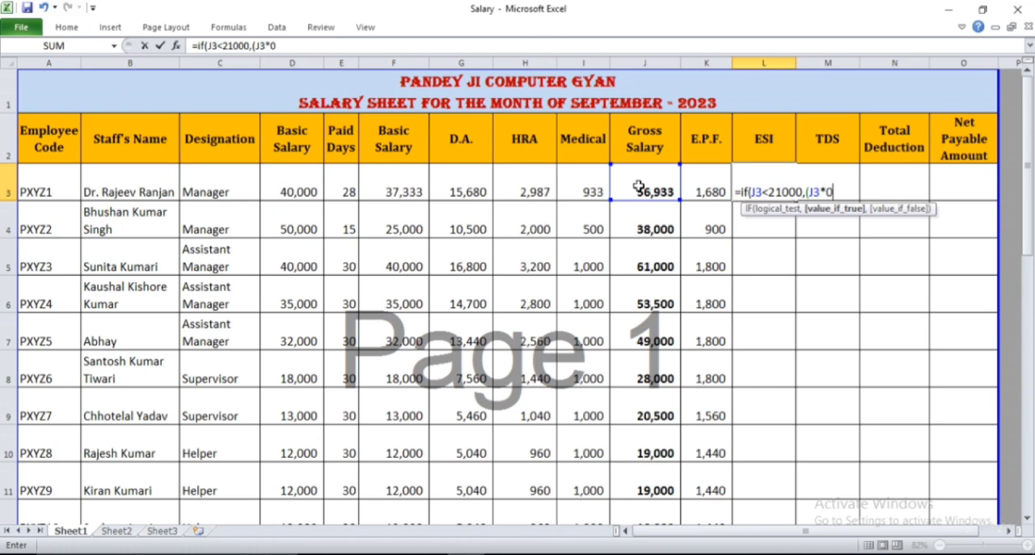
{"action": "type", "text": ".75"}
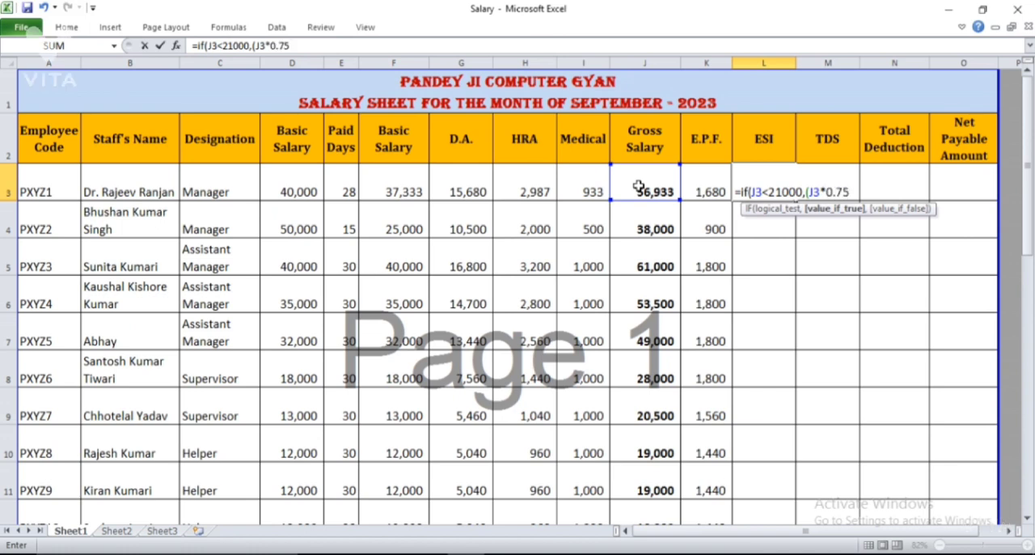
{"action": "type", "text": "%),"}
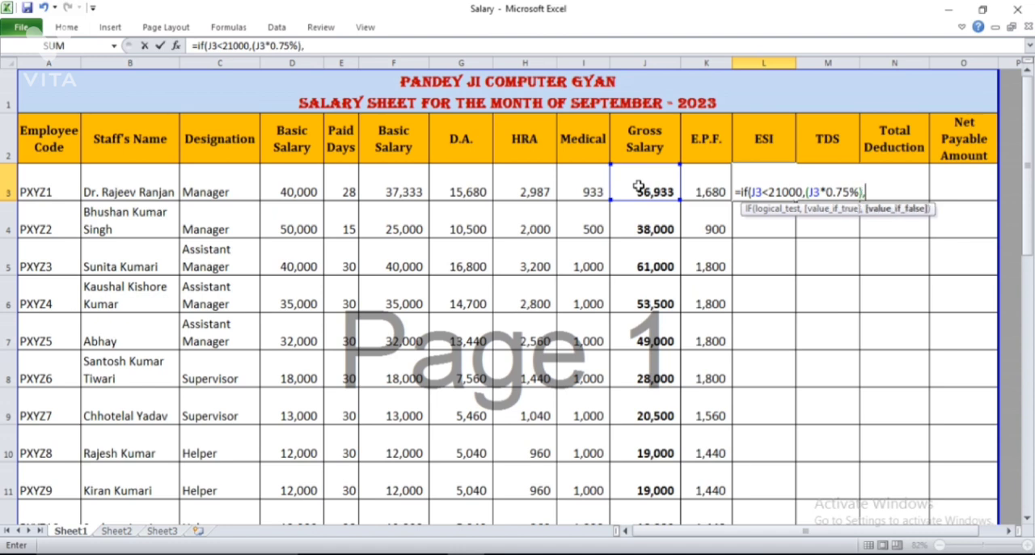
{"action": "type", "text": "0"}
{"action": "type", "text": ")"}
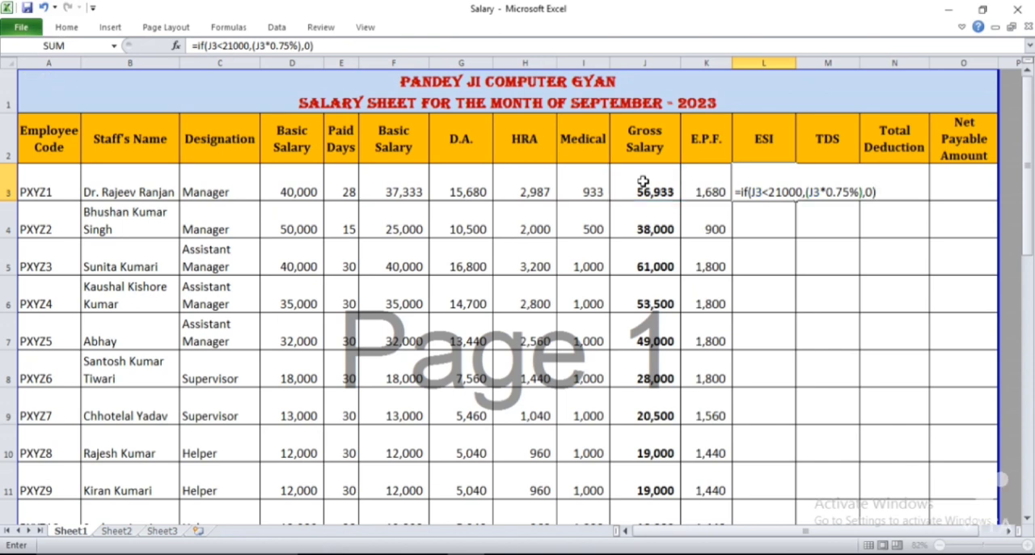
{"action": "key", "text": "Return"}
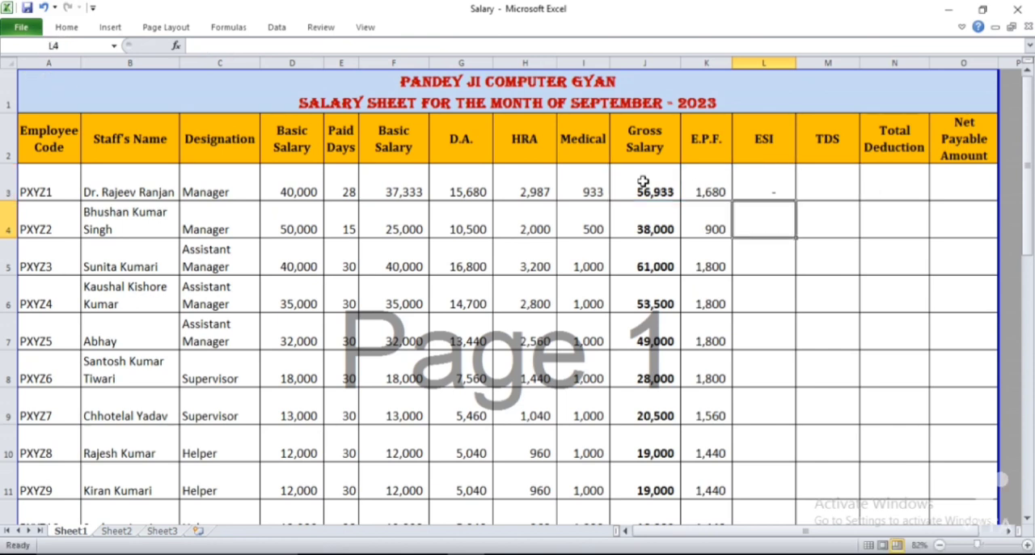
Fill the ESI formula from L3 down to the last employee in L28
{"action": "left_click", "coordinate": [773, 183]}
{"action": "left_click", "coordinate": [671, 187]}
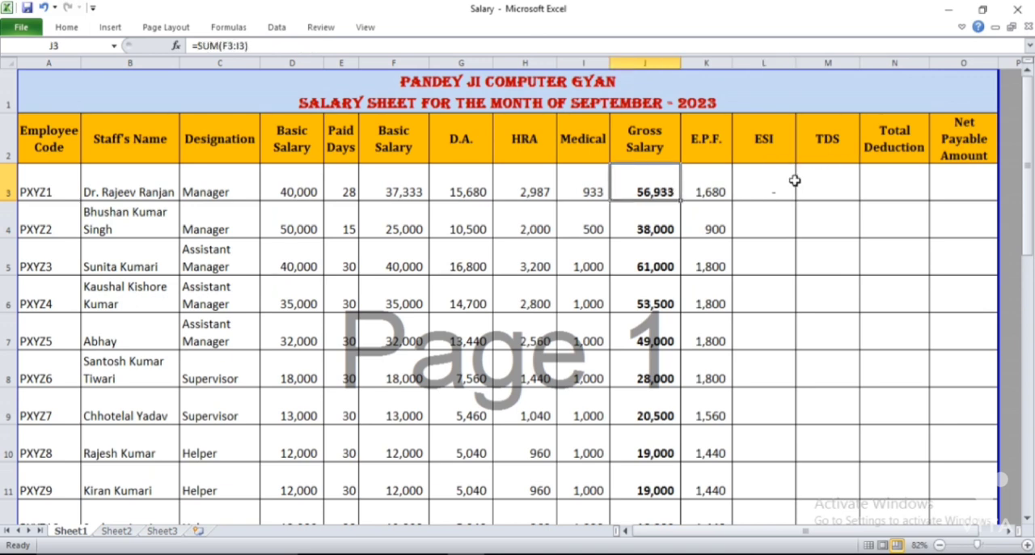
{"action": "left_click", "coordinate": [769, 185]}
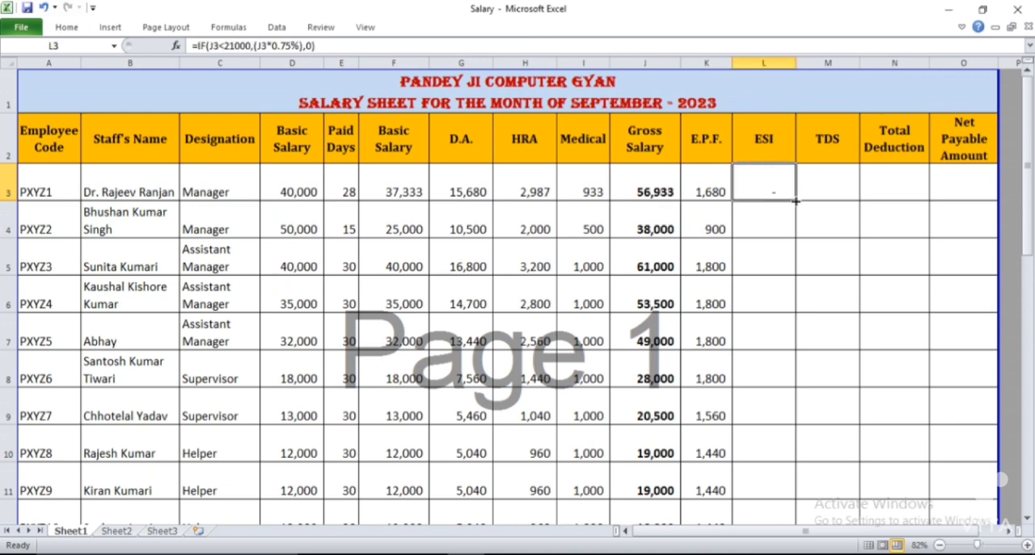
{"action": "left_click_drag", "start_coordinate": [796, 201], "coordinate": [768, 430]}
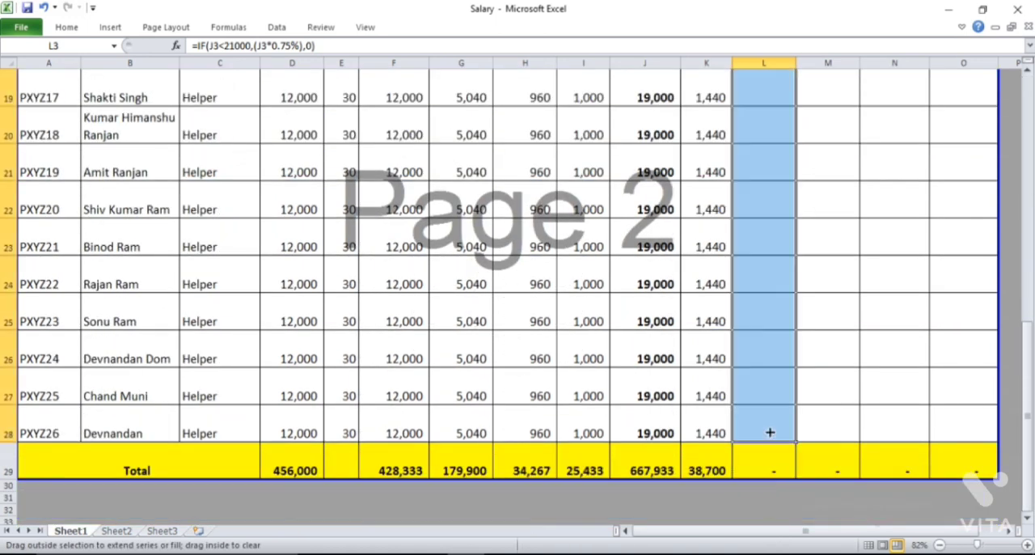
Review the filled ESI amounts against the gross salaries from the last employee up to the first
{"action": "left_click", "coordinate": [754, 308]}
{"action": "key", "text": "Left"}
{"action": "key", "text": "Left"}
{"action": "key", "text": "Right"}
{"action": "key", "text": "Right"}
{"action": "key", "text": "Up"}
{"action": "key", "text": "Up"}
{"action": "key", "text": "Up"}
{"action": "key", "text": "Up"}
{"action": "key", "text": "Up"}
{"action": "key", "text": "Up"}
{"action": "key", "text": "Down"}
{"action": "key", "text": "Down"}
{"action": "key", "text": "Down"}
{"action": "key", "text": "Down"}
{"action": "key", "text": "Down"}
{"action": "key", "text": "Down"}
{"action": "key", "text": "Down"}
{"action": "key", "text": "Down"}
{"action": "key", "text": "Down"}
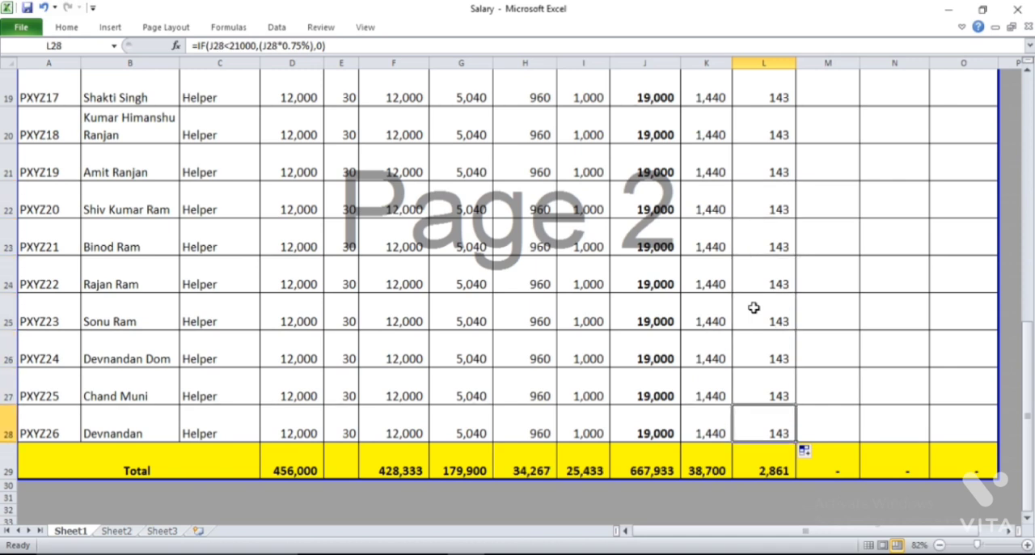
{"action": "key", "text": "Left"}
{"action": "key", "text": "Left"}
{"action": "key", "text": "Up"}
{"action": "key", "text": "Up"}
{"action": "key", "text": "Up"}
{"action": "key", "text": "Up"}
{"action": "key", "text": "Up"}
{"action": "key", "text": "Up"}
{"action": "key", "text": "Up"}
{"action": "key", "text": "Up"}
{"action": "key", "text": "Up"}
{"action": "key", "text": "Up"}
{"action": "key", "text": "Up"}
{"action": "key", "text": "Up"}
{"action": "key", "text": "Up"}
{"action": "key", "text": "Up"}
{"action": "key", "text": "Up"}
{"action": "key", "text": "Up"}
{"action": "key", "text": "Up"}
{"action": "key", "text": "Up"}
{"action": "key", "text": "Up"}
{"action": "key", "text": "Up"}
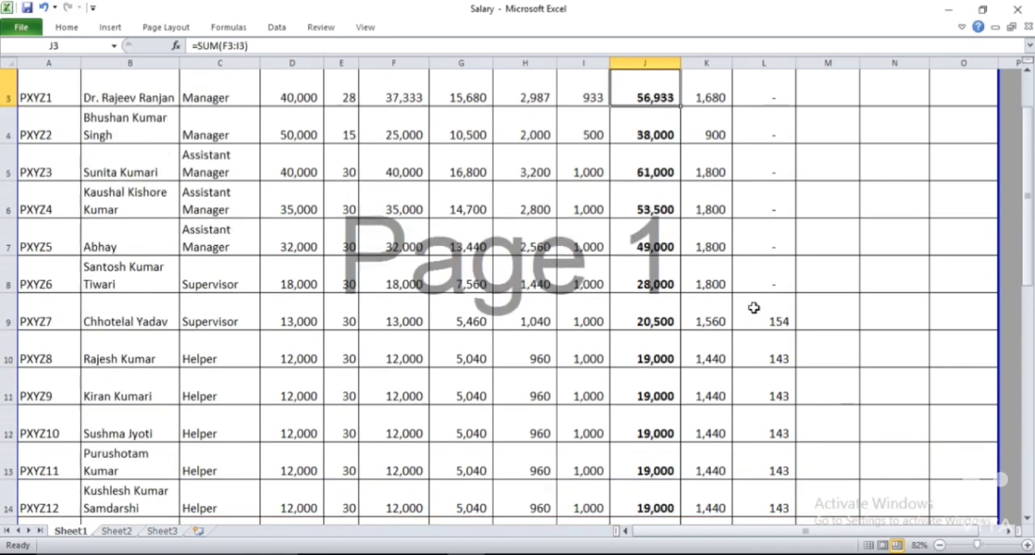
{"action": "key", "text": "Up"}
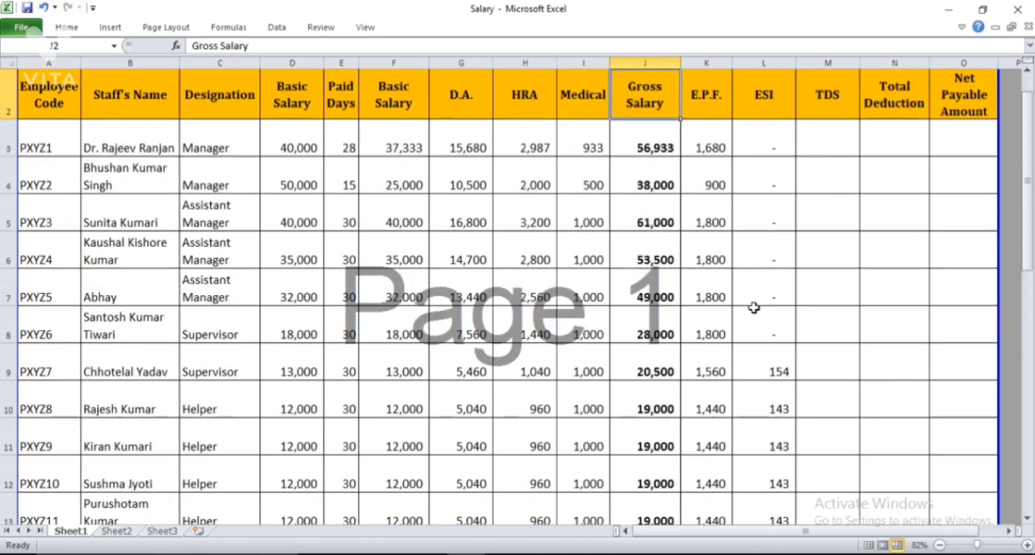
{"action": "key", "text": "Up"}
{"action": "key", "text": "Right"}
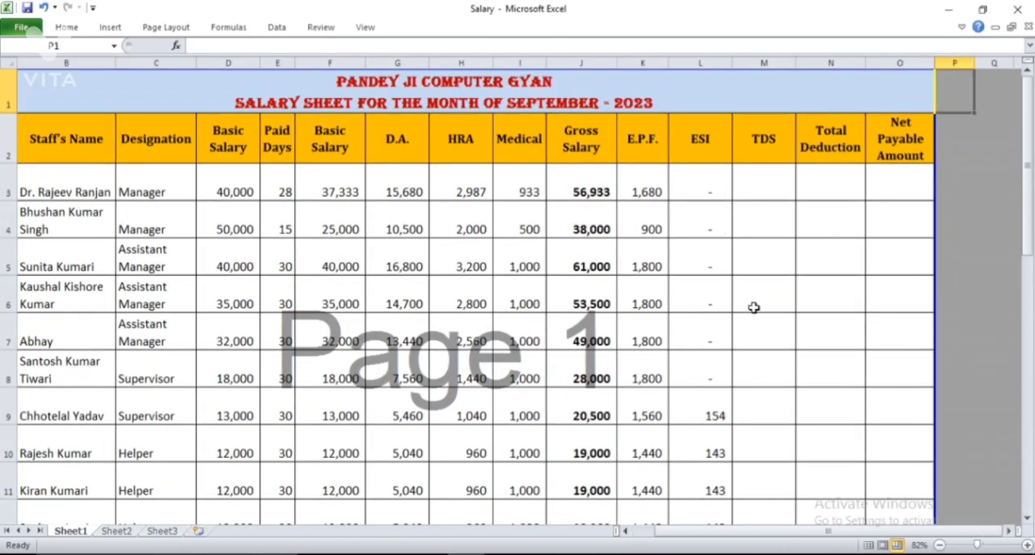
Enter TDS amounts of 500 in M3 and 2000 in M4 for the first two employees
{"action": "left_click", "coordinate": [746, 188]}
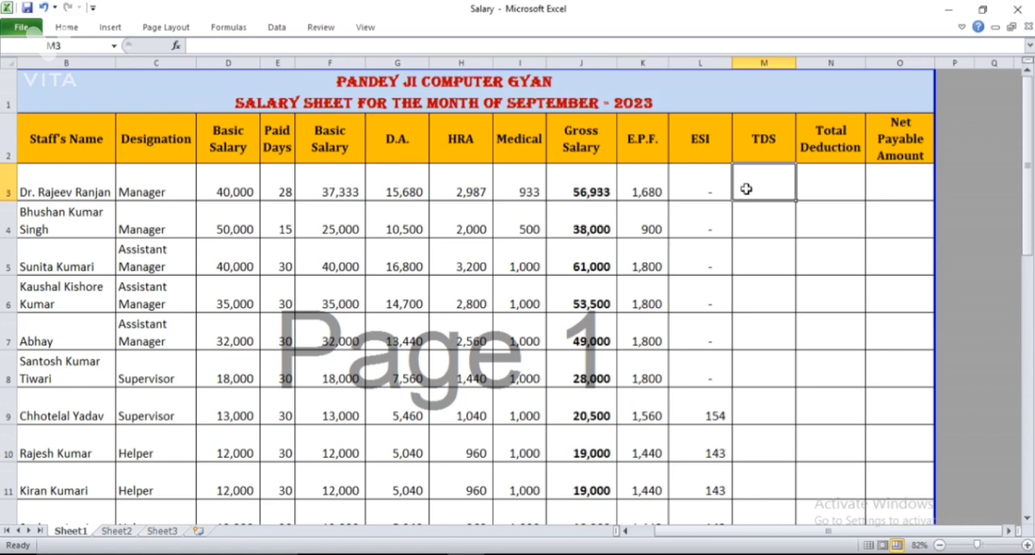
{"action": "type", "text": "500"}
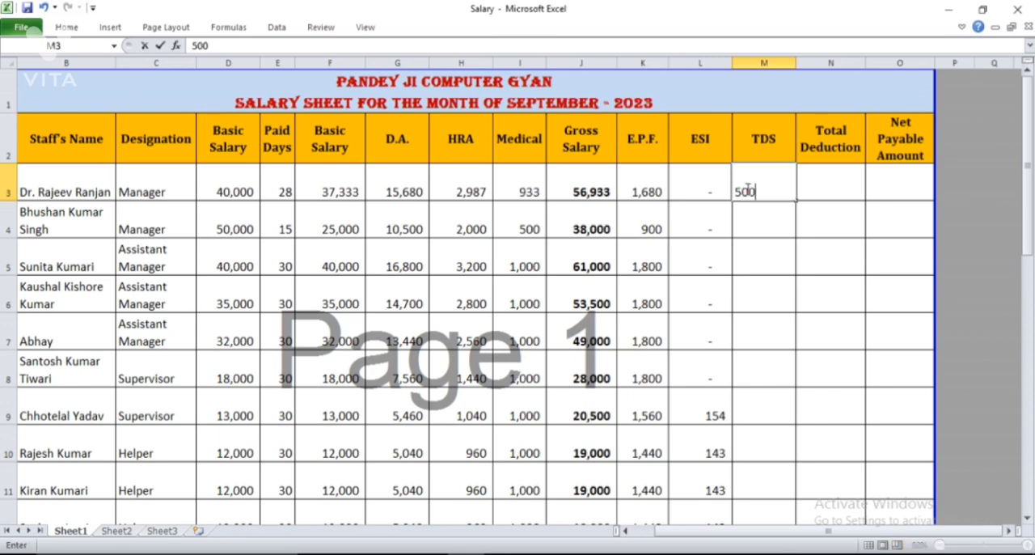
{"action": "key", "text": "Return"}
{"action": "type", "text": "2"}
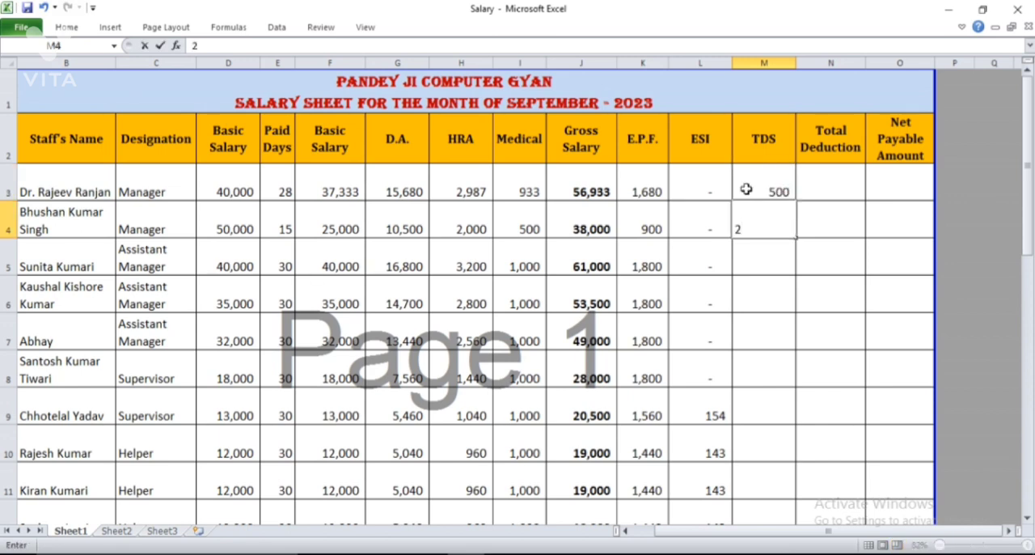
{"action": "type", "text": "000"}
{"action": "left_click", "coordinate": [811, 180]}
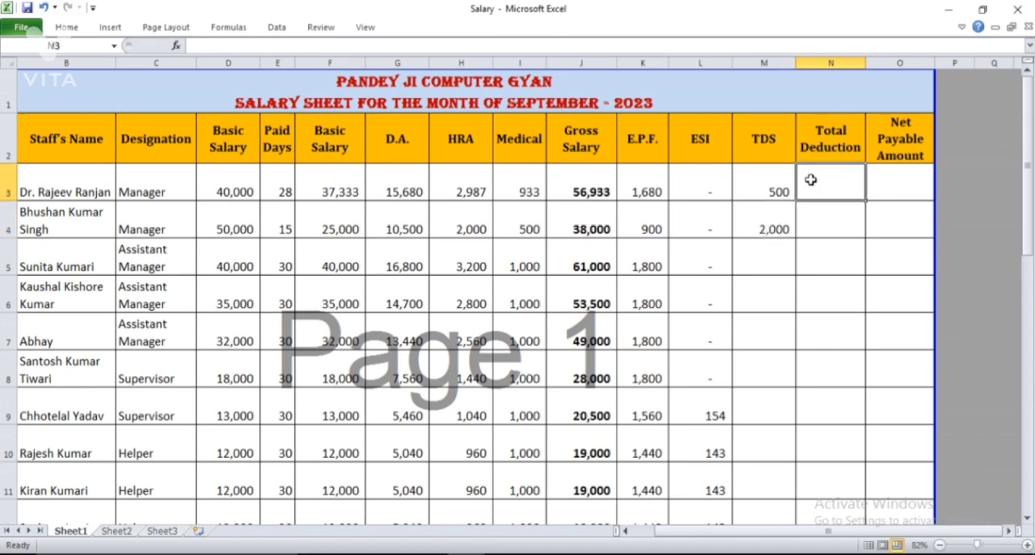
Enter a SUM formula in N3 that totals the first employee's E.P.F., ESI and TDS over K3:M3
{"action": "left_click", "coordinate": [647, 153]}
{"action": "left_click", "coordinate": [700, 143]}
{"action": "left_click", "coordinate": [764, 136]}
{"action": "left_click", "coordinate": [829, 186]}
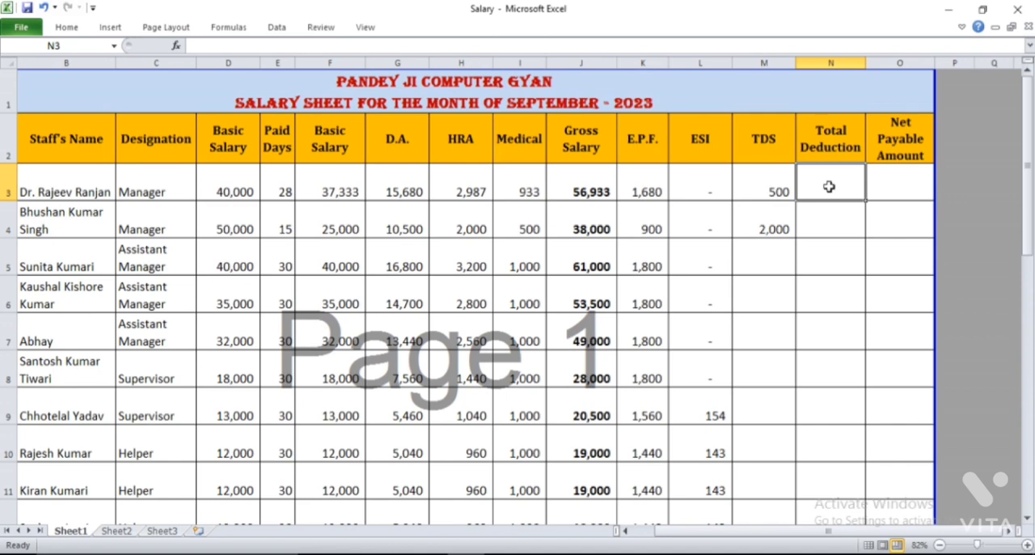
{"action": "type", "text": "="}
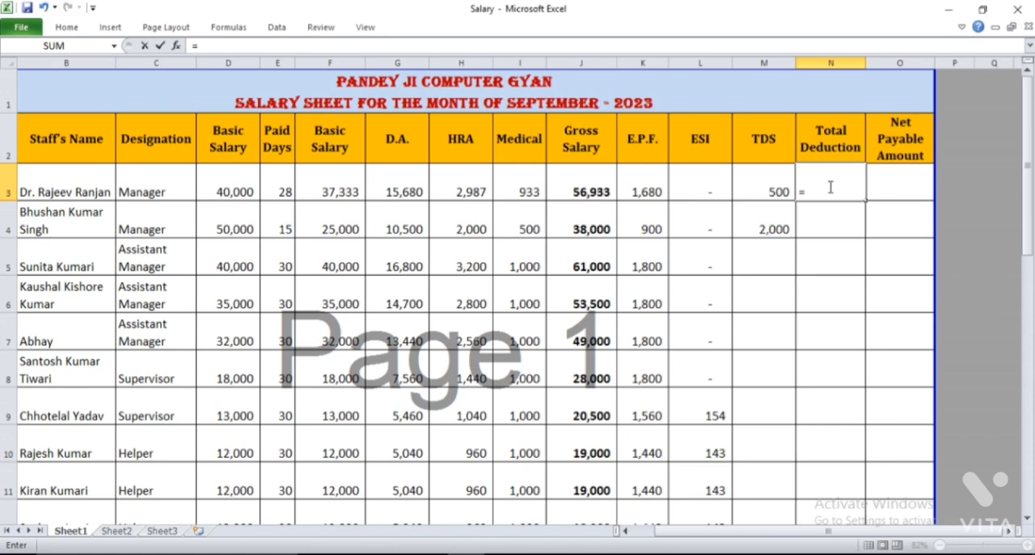
{"action": "type", "text": "sum"}
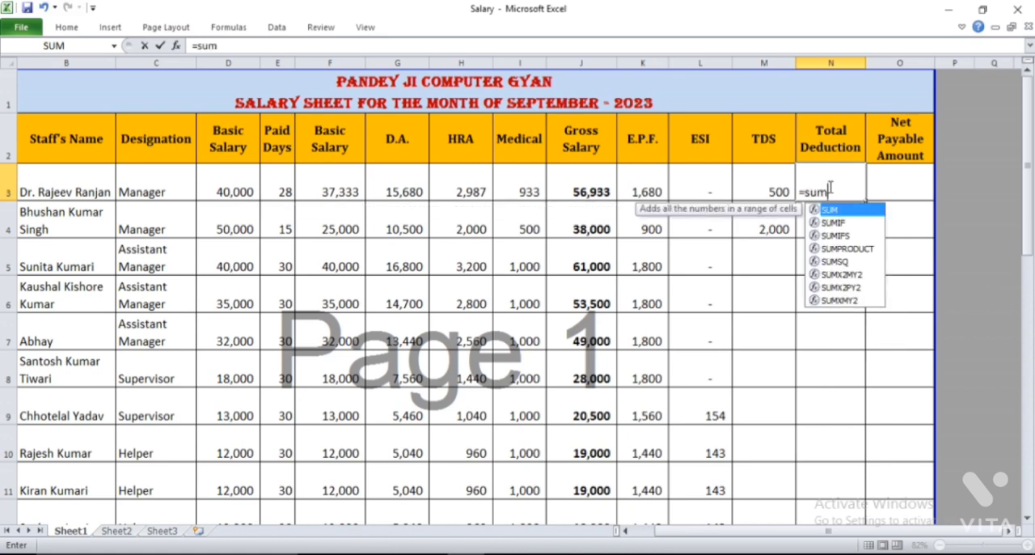
{"action": "type", "text": "("}
{"action": "key", "text": "Left"}
{"action": "key", "text": "shift+Left"}
{"action": "key", "text": "shift+Left"}
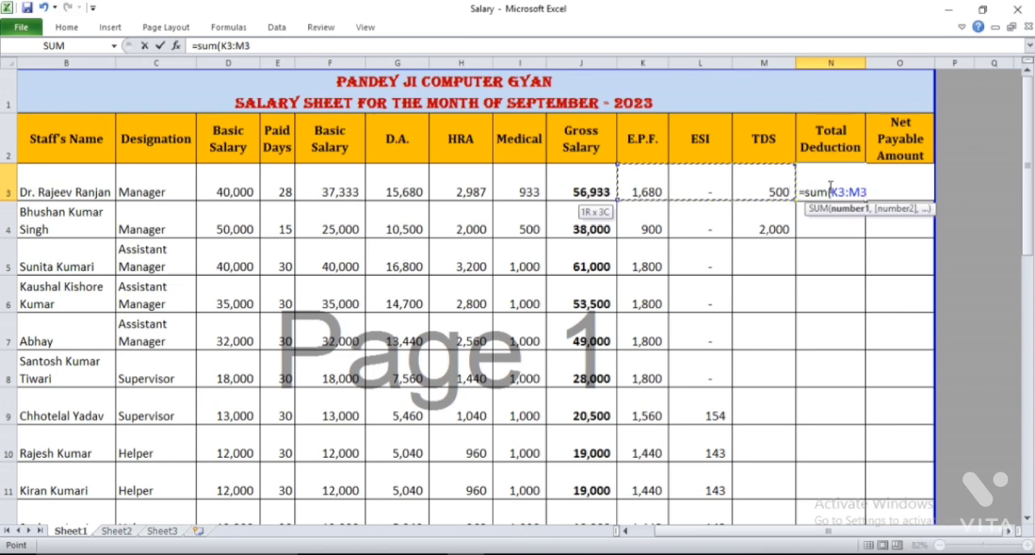
{"action": "type", "text": ")"}
{"action": "key", "text": "Return"}
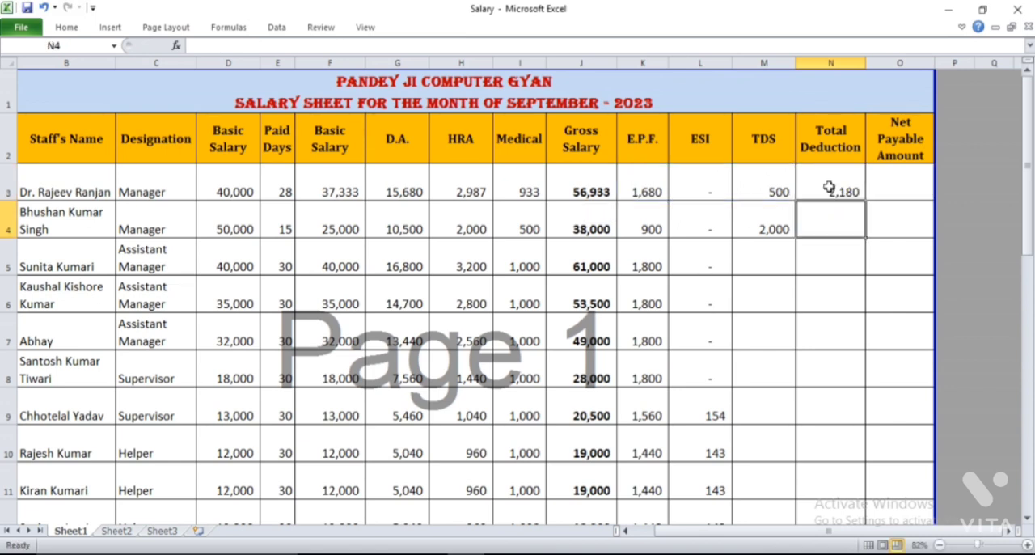
{"action": "left_click", "coordinate": [847, 188]}
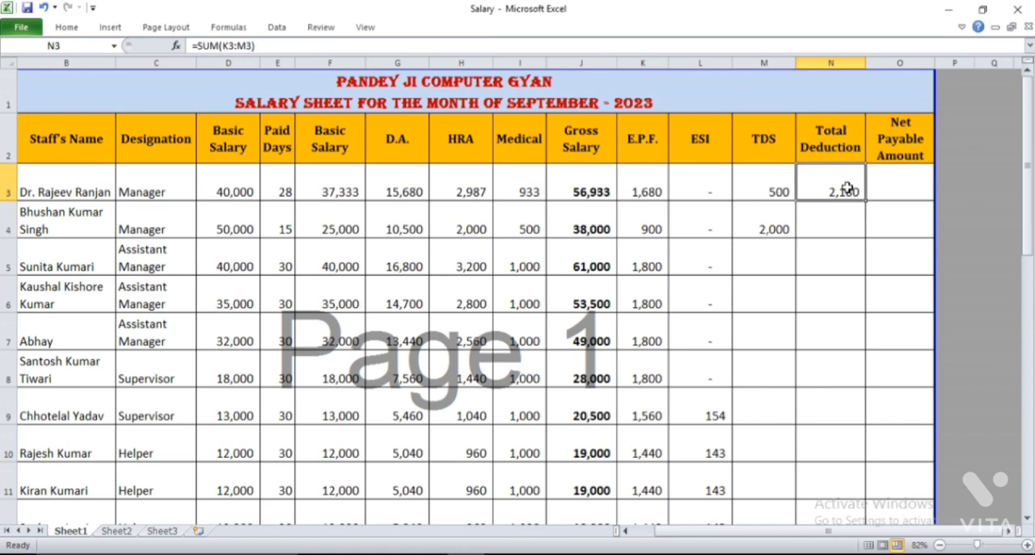
Calculate the first employee's net payable amount in O3 as gross salary minus total deduction, =J3-N3
{"action": "left_click", "coordinate": [915, 188]}
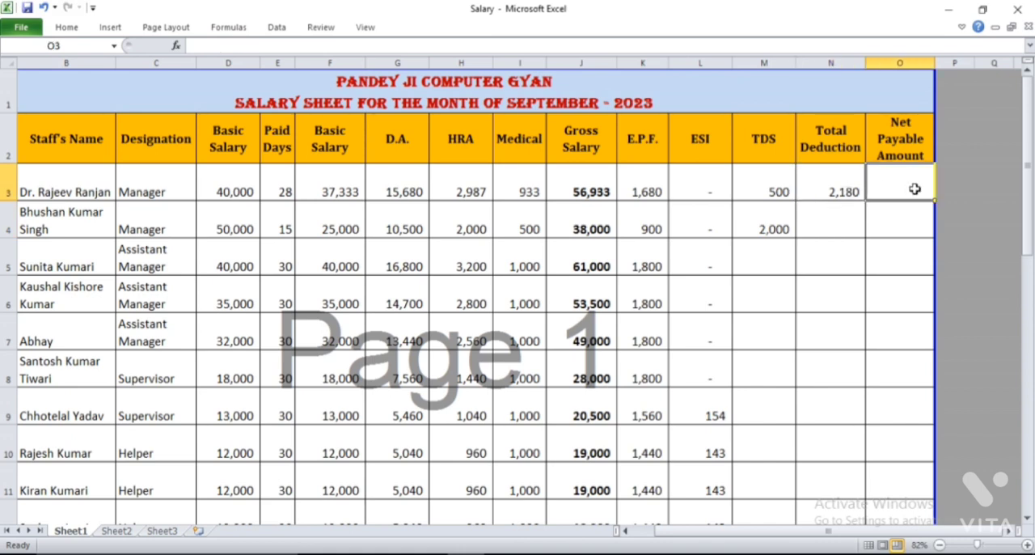
{"action": "left_click", "coordinate": [575, 178]}
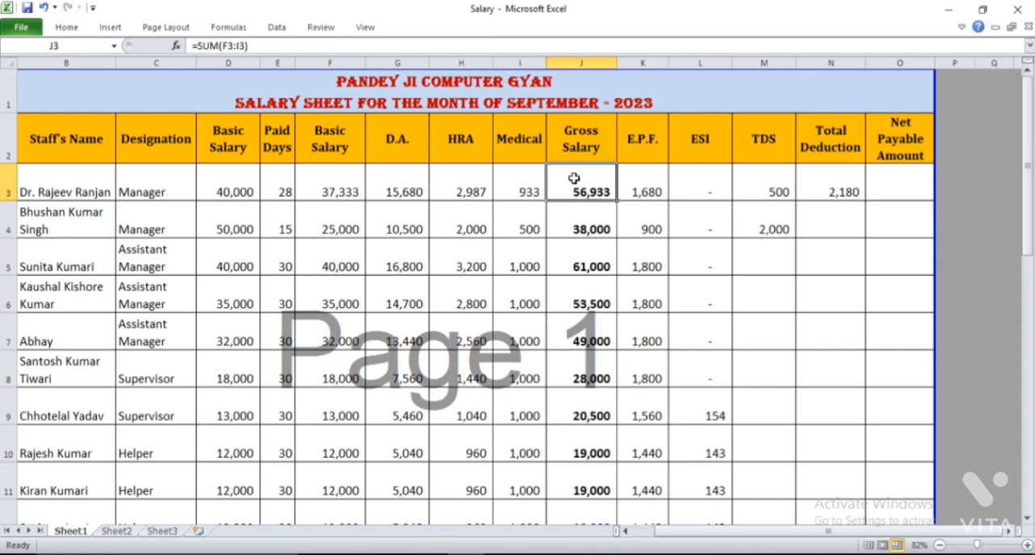
{"action": "left_click", "coordinate": [910, 189]}
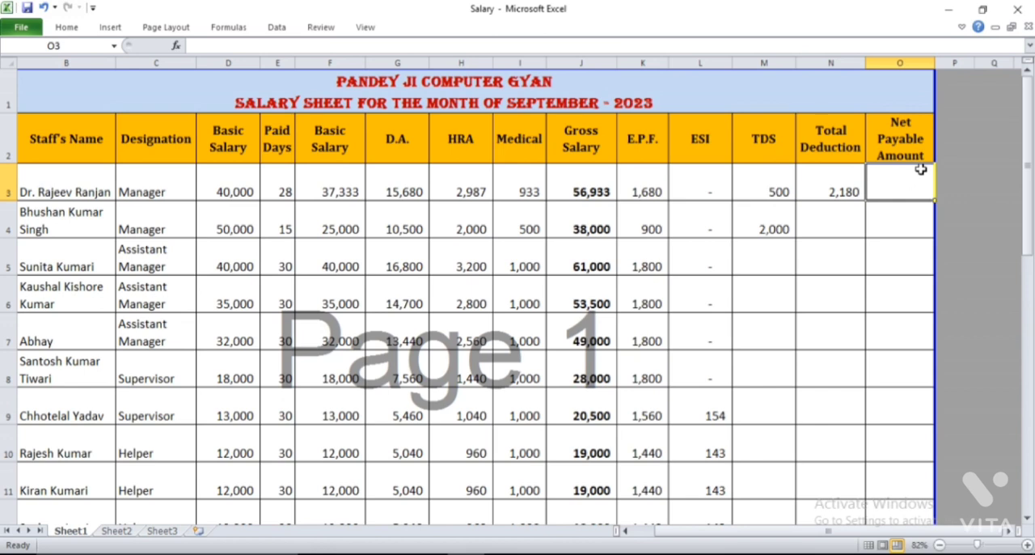
{"action": "type", "text": "="}
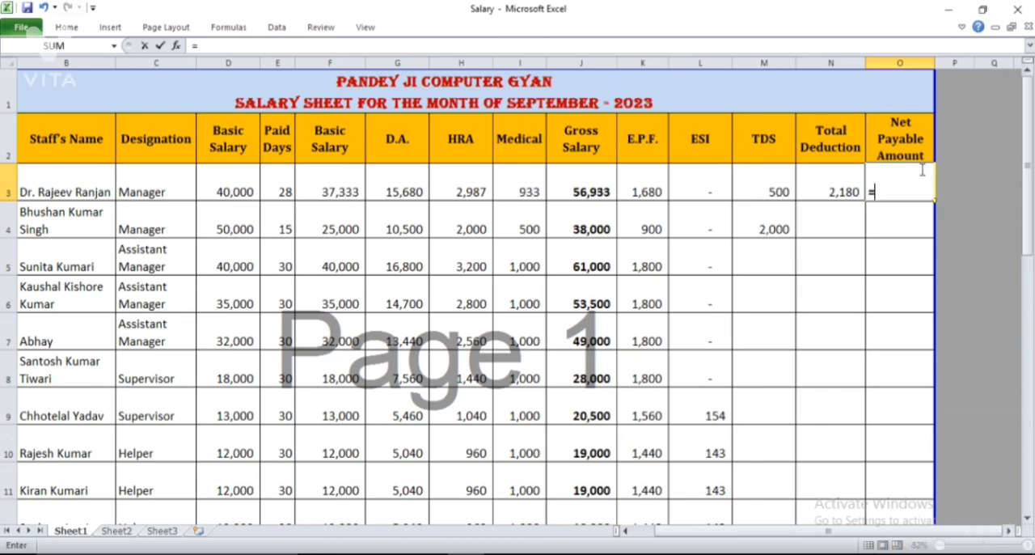
{"action": "left_click", "coordinate": [577, 183]}
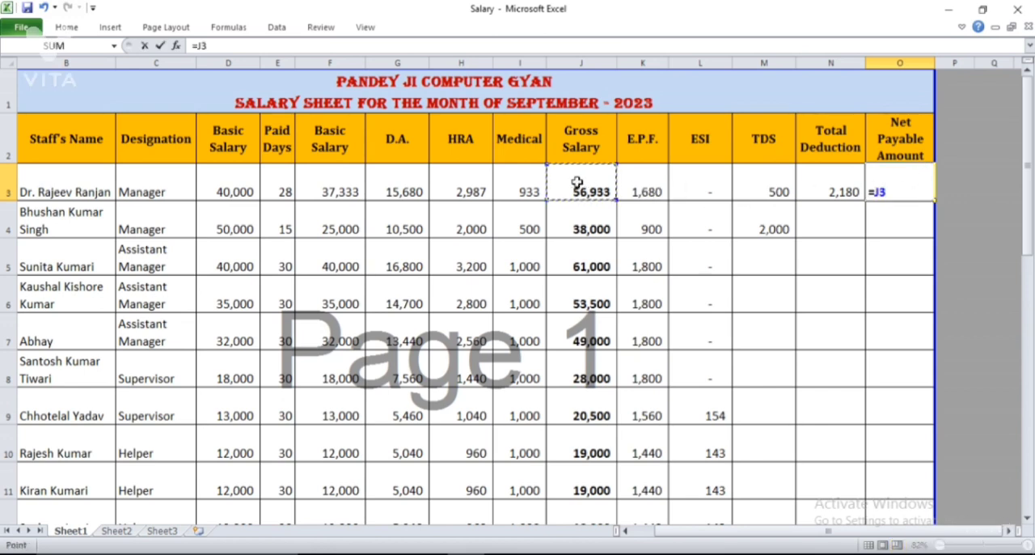
{"action": "type", "text": "-"}
{"action": "left_click", "coordinate": [812, 181]}
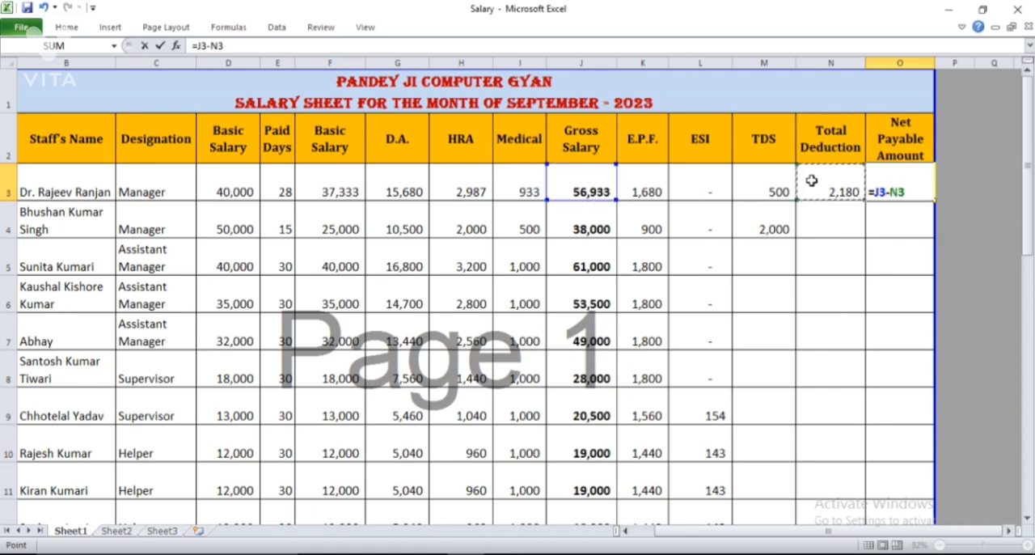
{"action": "key", "text": "Return"}
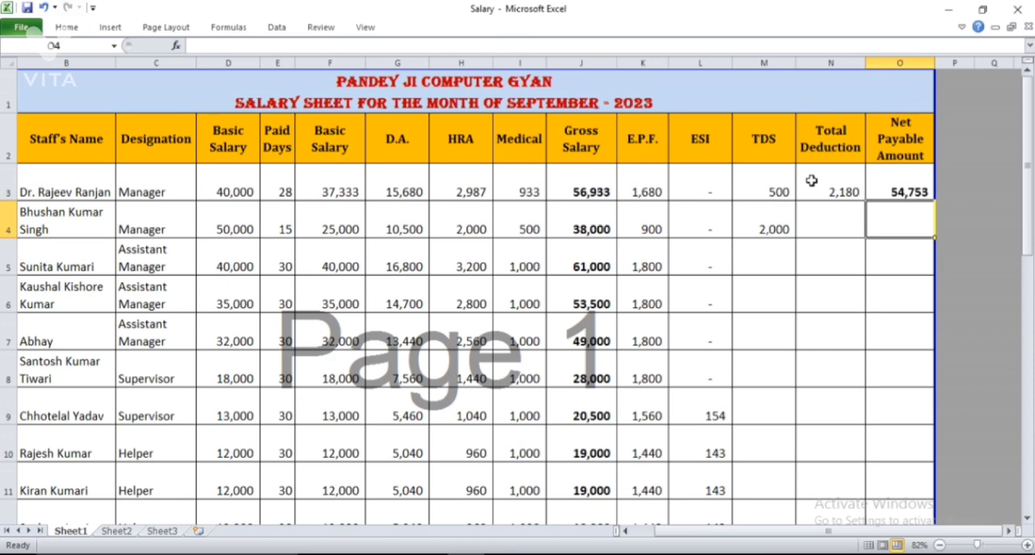
{"action": "left_click", "coordinate": [902, 184]}
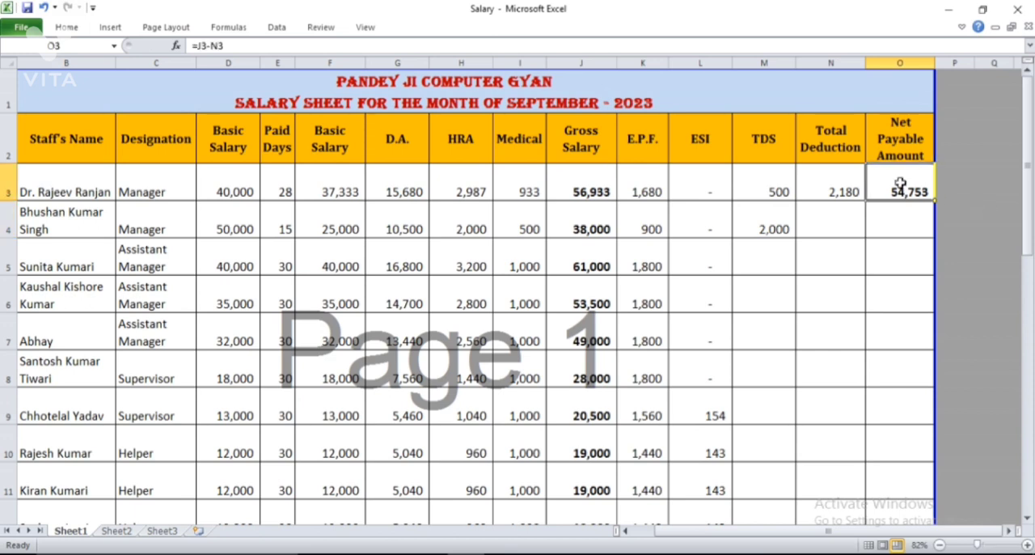
{"action": "right_click", "coordinate": [850, 191]}
{"action": "left_click", "coordinate": [788, 248]}
{"action": "left_click", "coordinate": [822, 252]}
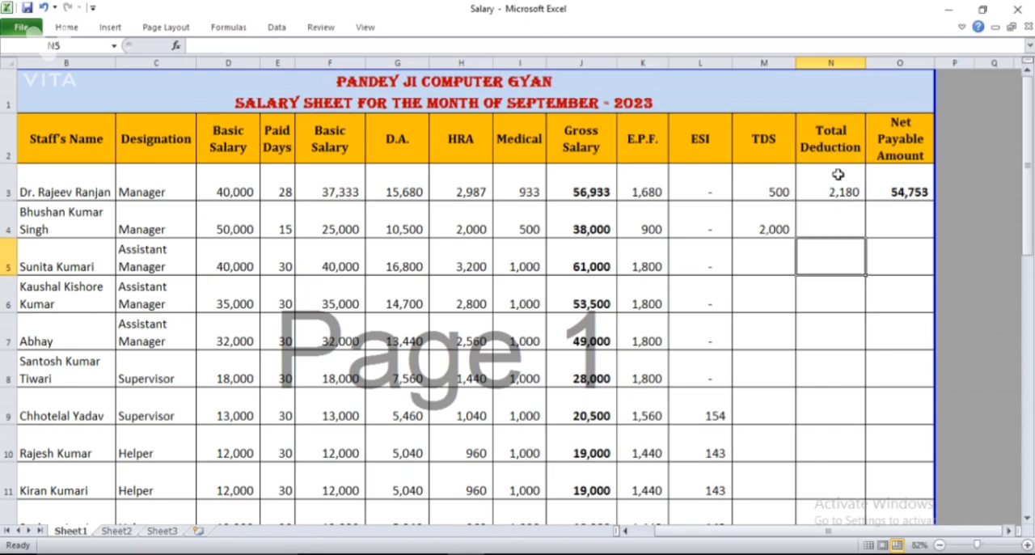
Copy the total deduction and net payable formulas from N3:O3 to the remaining employees in rows 4 to 28
{"action": "left_click_drag", "start_coordinate": [837, 178], "coordinate": [882, 181]}
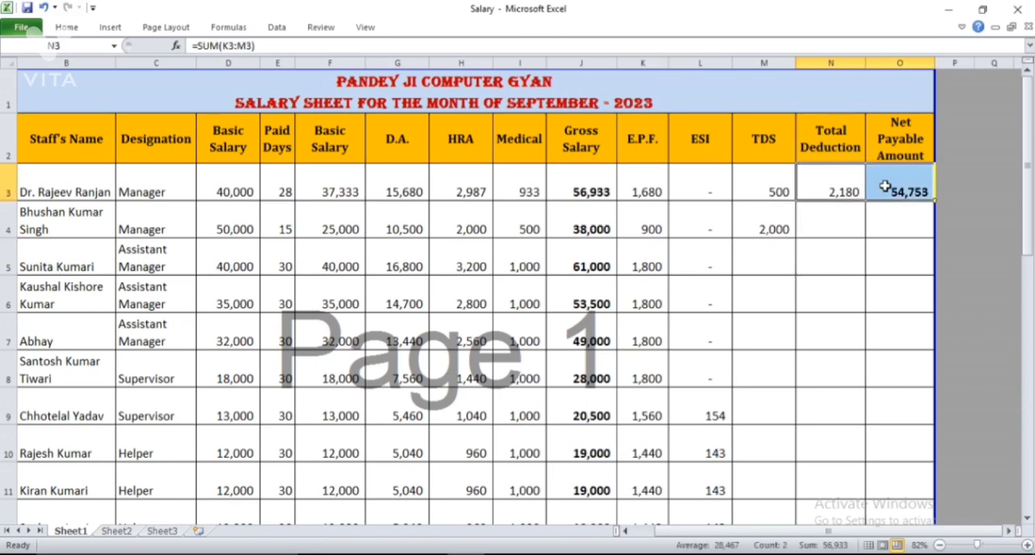
{"action": "key", "text": "ctrl+c"}
{"action": "key", "text": "Down"}
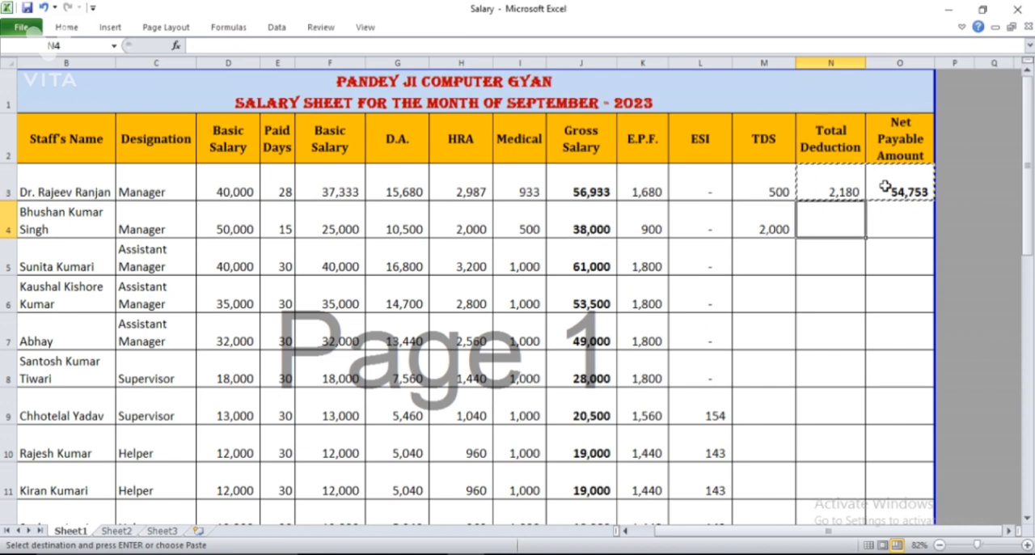
{"action": "key", "text": "ctrl+shift+Down"}
{"action": "key", "text": "shift+Up"}
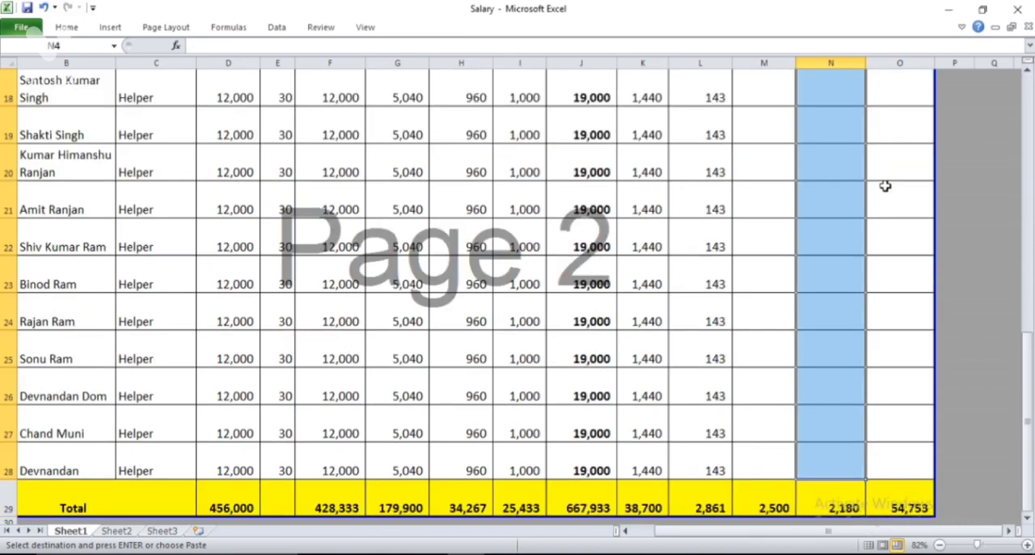
{"action": "key", "text": "Return"}
Review the copied total deduction and net payable amounts from the first employee down to the Total row
{"action": "key", "text": "Up"}
{"action": "key", "text": "Up"}
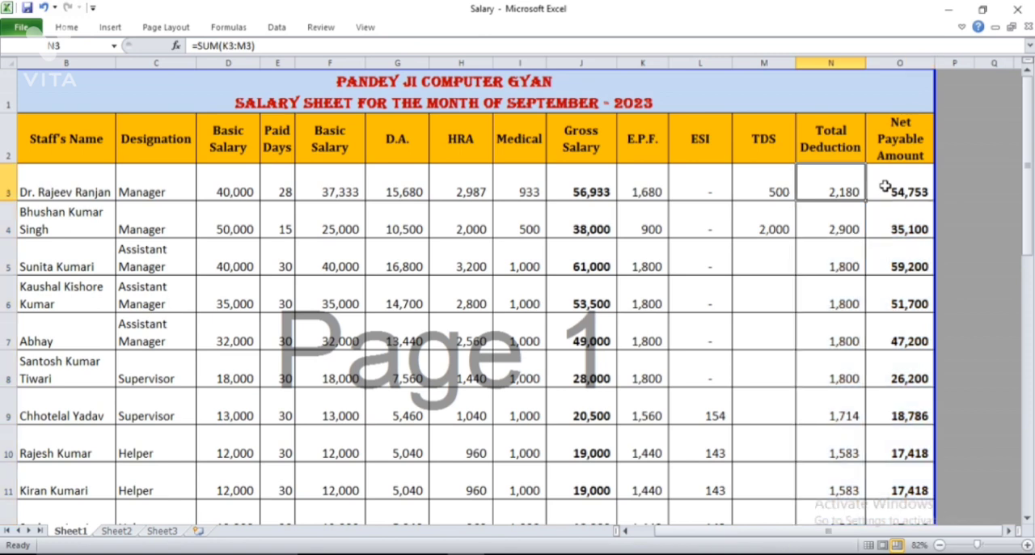
{"action": "key", "text": "Down"}
{"action": "key", "text": "Down"}
{"action": "key", "text": "Down"}
{"action": "key", "text": "Down"}
{"action": "key", "text": "Down"}
{"action": "key", "text": "Down"}
{"action": "key", "text": "Down"}
{"action": "key", "text": "Down"}
{"action": "key", "text": "Down"}
{"action": "key", "text": "Down"}
{"action": "key", "text": "Down"}
{"action": "key", "text": "Down"}
{"action": "key", "text": "Down"}
{"action": "key", "text": "Down"}
{"action": "key", "text": "Down"}
{"action": "key", "text": "Down"}
{"action": "key", "text": "Down"}
{"action": "key", "text": "Down"}
{"action": "key", "text": "Down"}
{"action": "key", "text": "Down"}
{"action": "key", "text": "Down"}
{"action": "key", "text": "Down"}
{"action": "key", "text": "Down"}
{"action": "key", "text": "Down"}
{"action": "key", "text": "Down"}
{"action": "key", "text": "Down"}
{"action": "key", "text": "Down"}
{"action": "key", "text": "Down"}
{"action": "key", "text": "Down"}
{"action": "key", "text": "Down"}
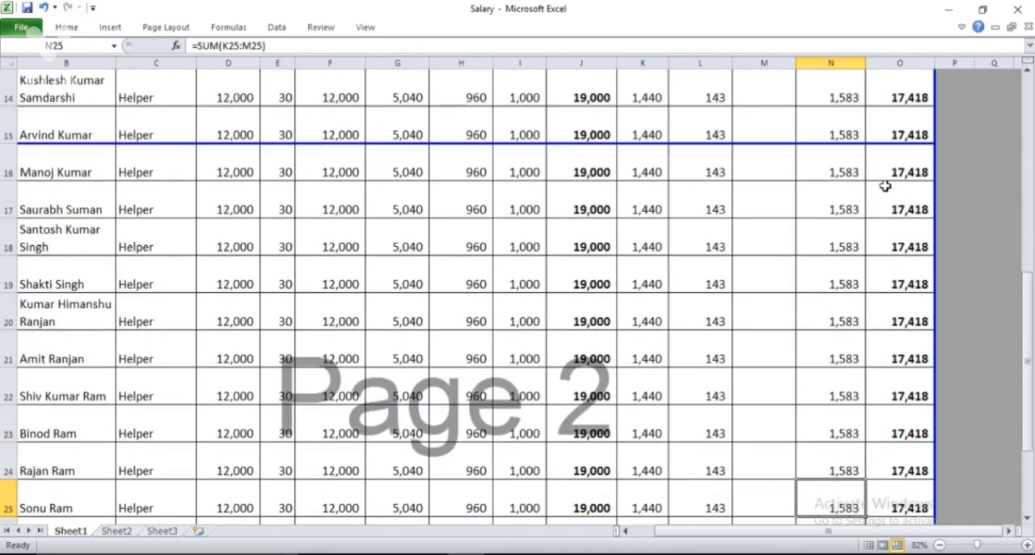
{"action": "key", "text": "Up"}
{"action": "key", "text": "Up"}
{"action": "key", "text": "Up"}
{"action": "key", "text": "Up"}
{"action": "key", "text": "Up"}
{"action": "key", "text": "Up"}
{"action": "key", "text": "Up"}
{"action": "key", "text": "Up"}
{"action": "key", "text": "Up"}
{"action": "key", "text": "Up"}
{"action": "key", "text": "Up"}
{"action": "key", "text": "Up"}
{"action": "key", "text": "Up"}
{"action": "key", "text": "Up"}
{"action": "key", "text": "Up"}
{"action": "key", "text": "Up"}
{"action": "key", "text": "Up"}
{"action": "key", "text": "Up"}
{"action": "key", "text": "Up"}
{"action": "key", "text": "Up"}
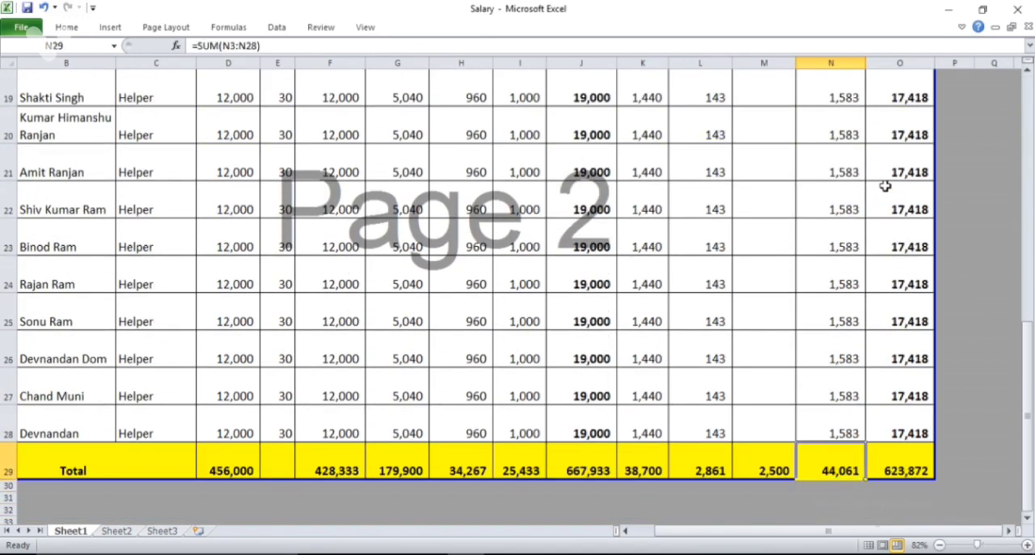